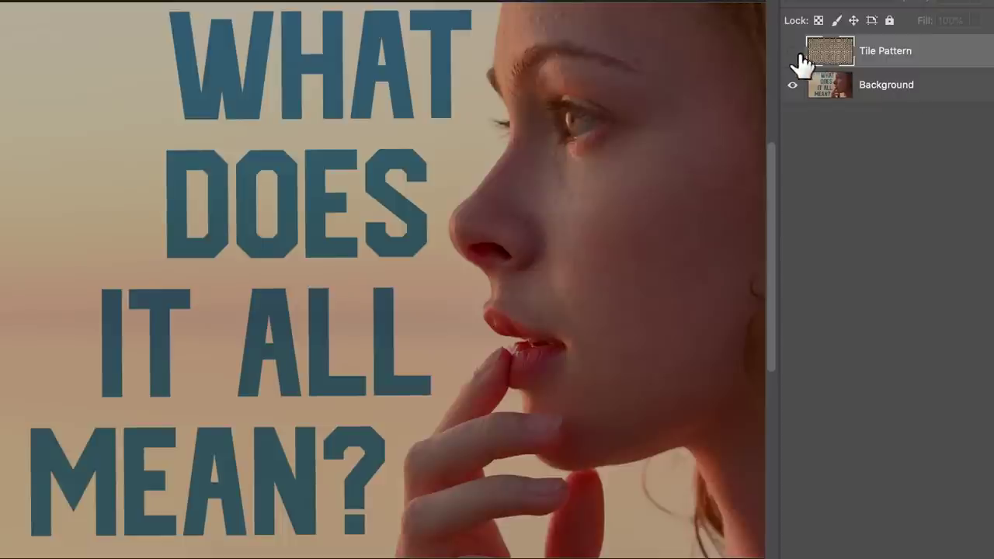
# Show the Tile Pattern layer, threshold the Background at level 144, and set pattern Levels midtones to 0.39.
pyautogui.click(793, 51)
pyautogui.click(938, 94)
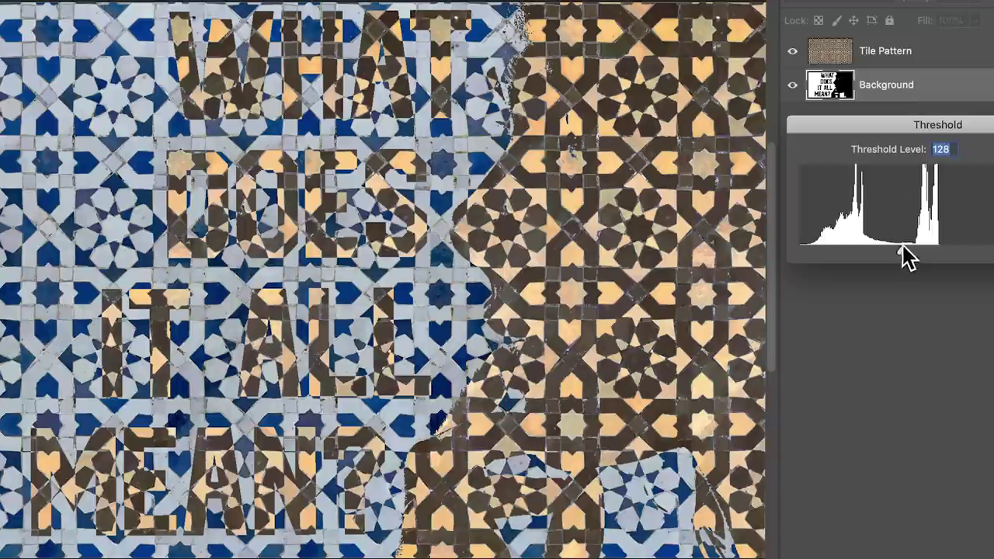
pyautogui.moveTo(901, 257); pyautogui.dragTo(916, 261)
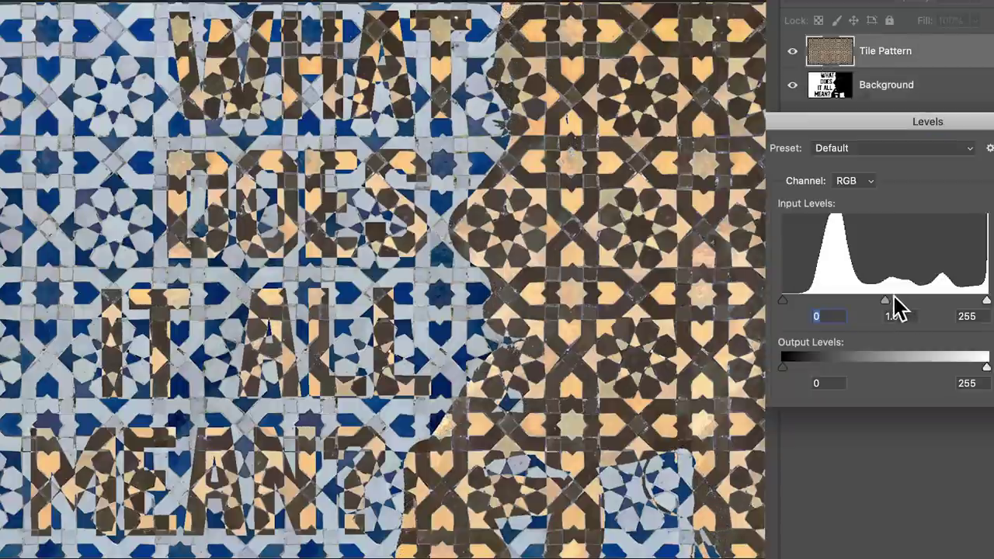
pyautogui.moveTo(888, 304); pyautogui.dragTo(945, 313)
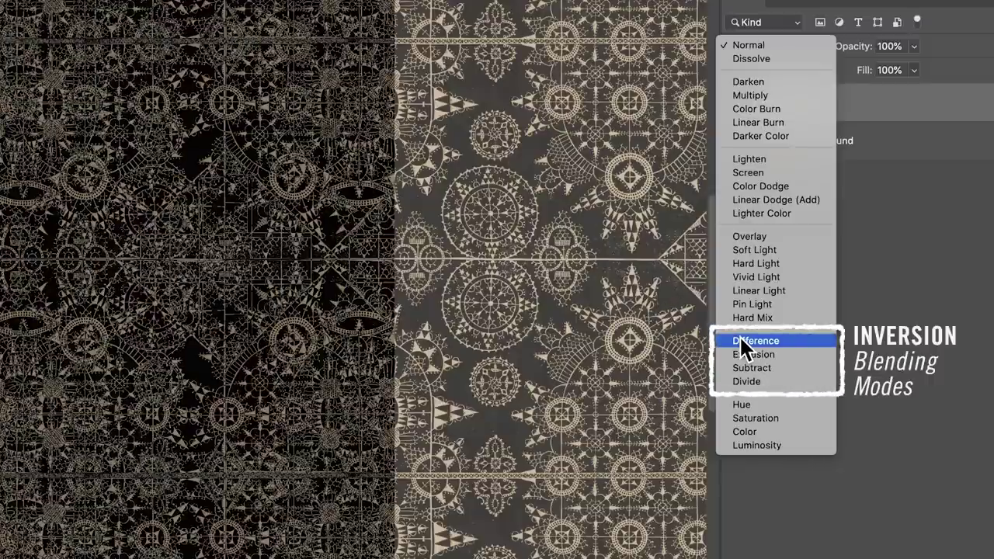
# Blend Layer 1's lace pattern in Difference, slide it about 270 px left, then return it to Normal.
pyautogui.click(742, 340)
pyautogui.moveTo(326, 342); pyautogui.dragTo(116, 334)
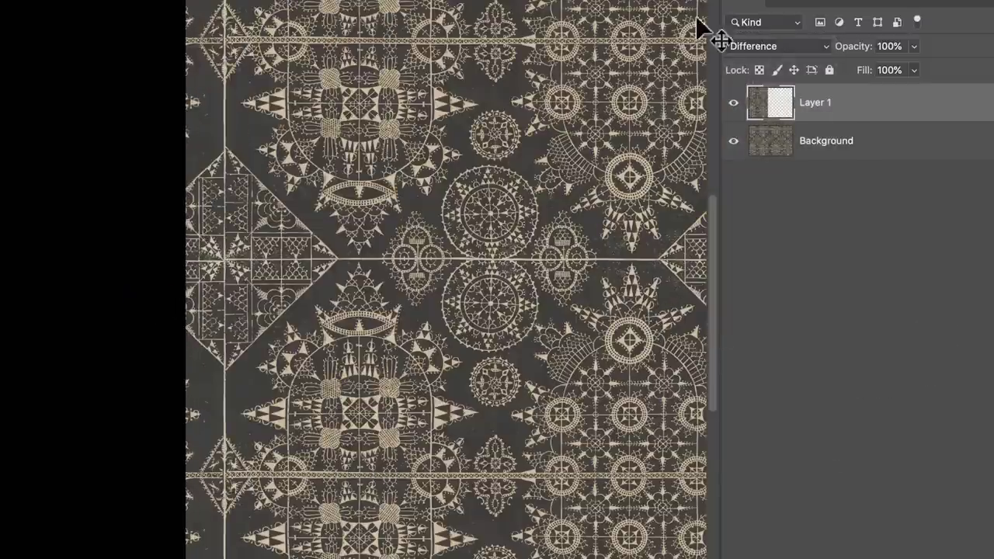
pyautogui.click(761, 45)
pyautogui.click(772, 49)
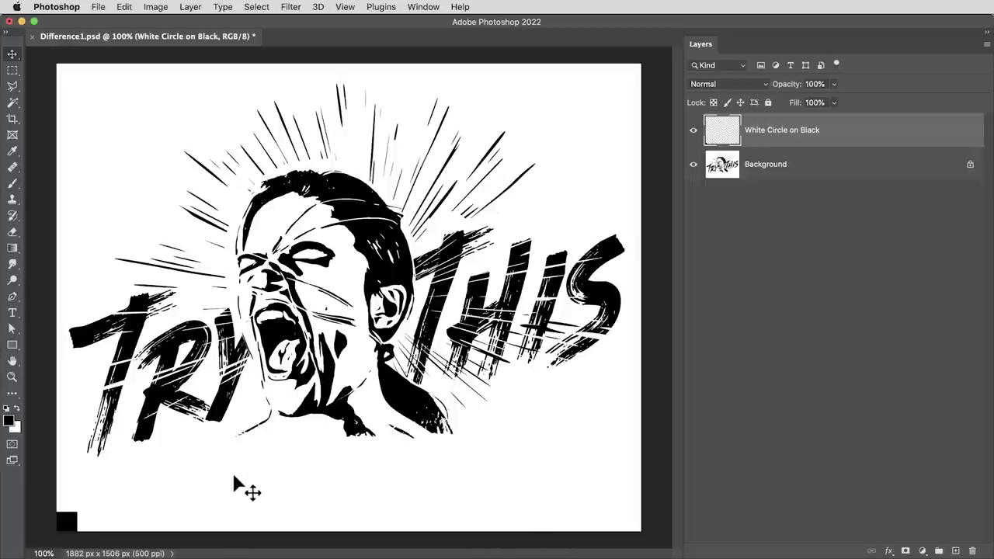
# Position the White Circle on Black layer over the artwork and blend it in Difference mode.
pyautogui.moveTo(87, 510); pyautogui.dragTo(581, 85)
pyautogui.moveTo(555, 132); pyautogui.dragTo(529, 212)
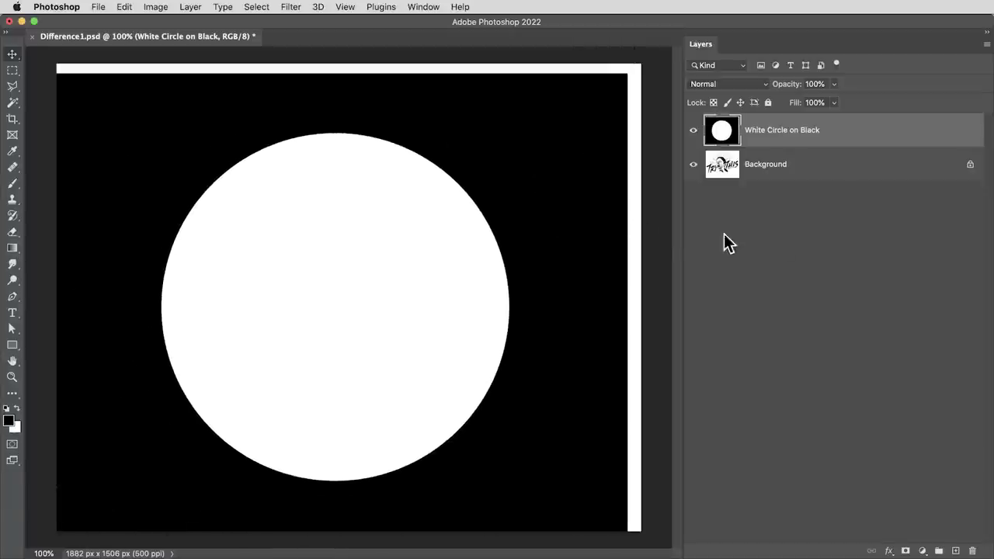
pyautogui.click(708, 87)
pyautogui.click(682, 314)
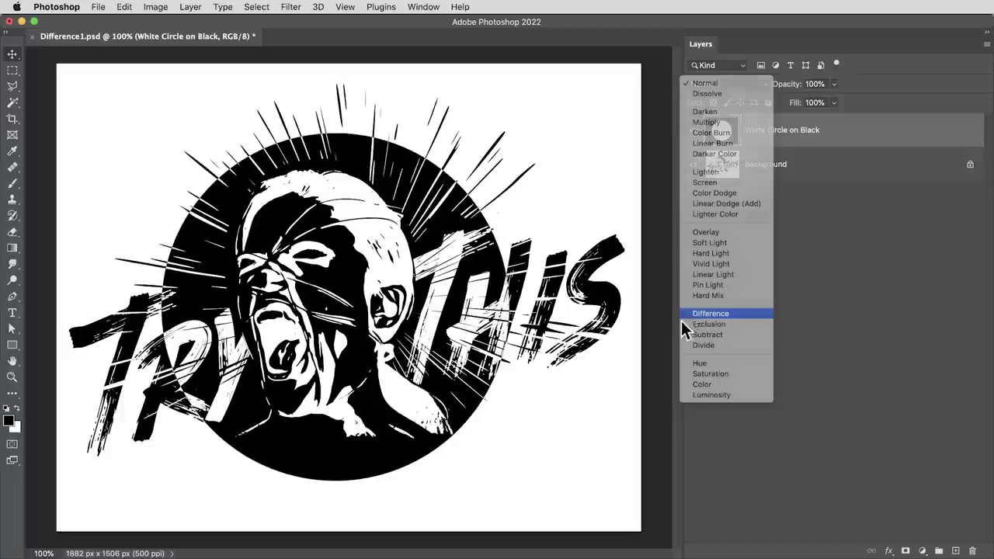
pyautogui.moveTo(295, 351); pyautogui.dragTo(373, 287)
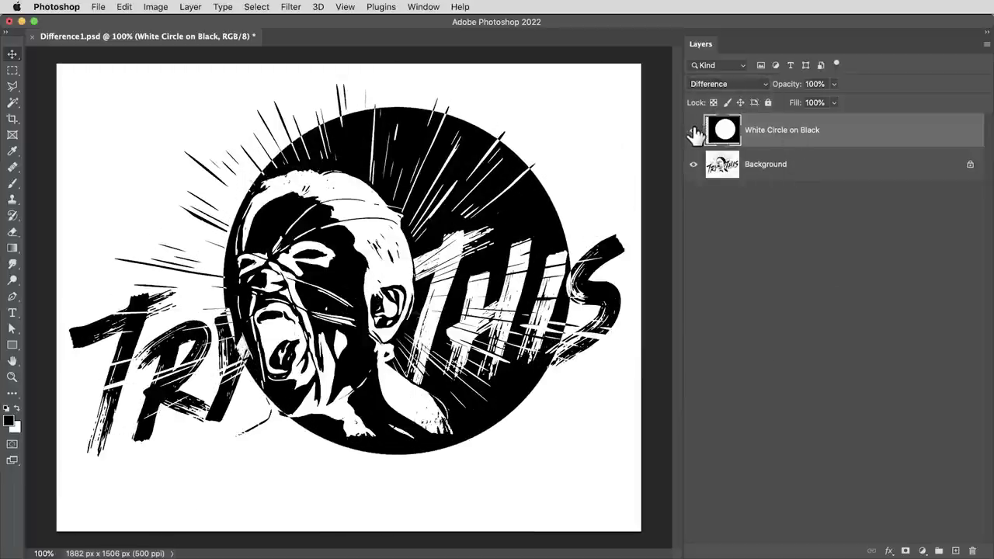
# Compare the circle with the Background hidden and shown, then move the circle layer off the canvas.
pyautogui.keyDown('alt'); pyautogui.click(694, 132); pyautogui.keyUp('alt')
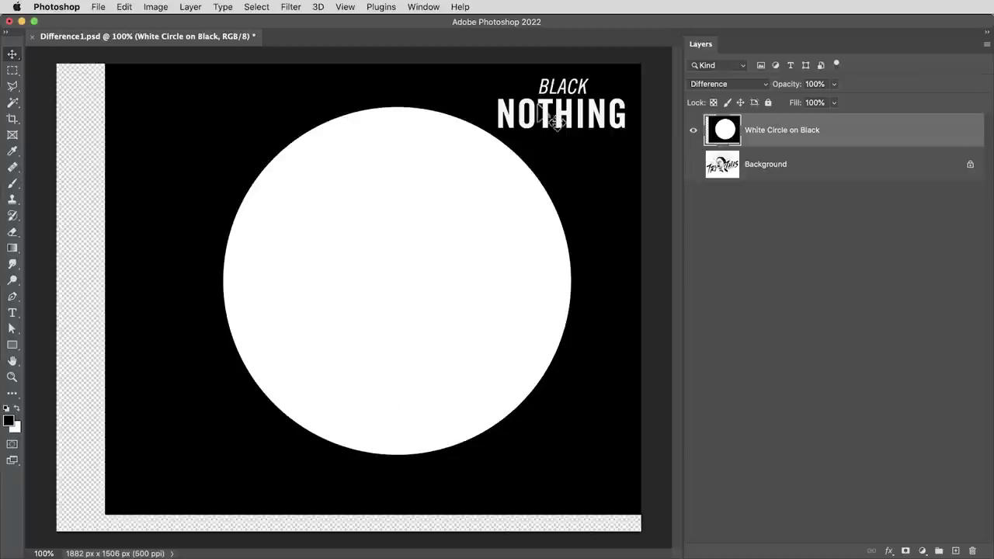
pyautogui.keyDown('alt'); pyautogui.click(694, 132); pyautogui.keyUp('alt')
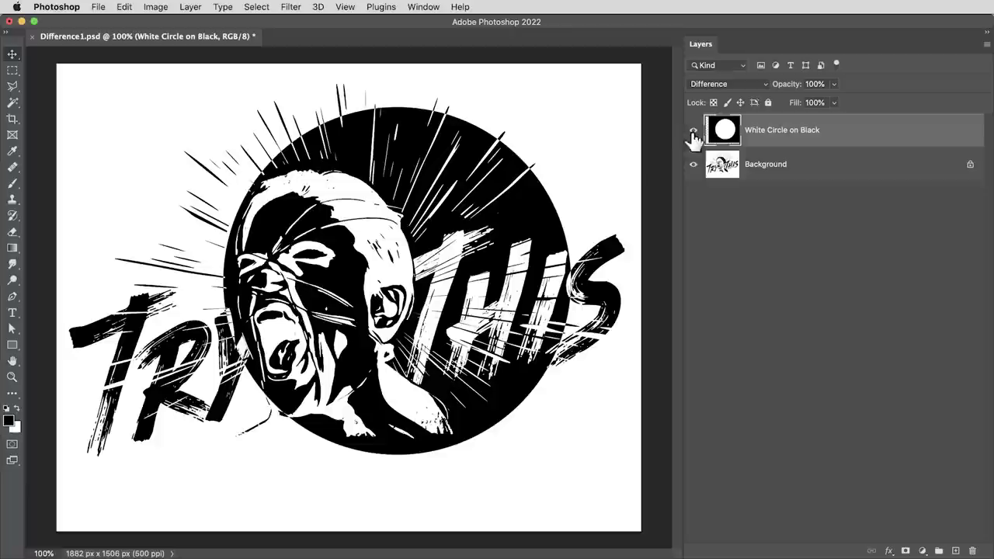
pyautogui.moveTo(618, 115); pyautogui.dragTo(138, 521)
# Place Texturelabs_Grunge_231 stretched to fill the canvas and blend it in Difference mode.
pyautogui.press('super+Tab')
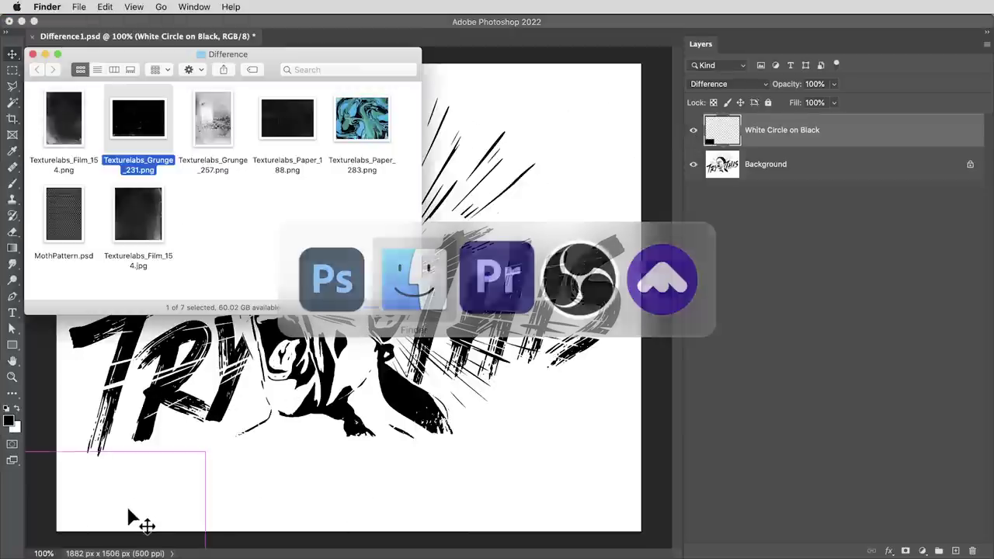
pyautogui.moveTo(145, 121); pyautogui.dragTo(388, 392)
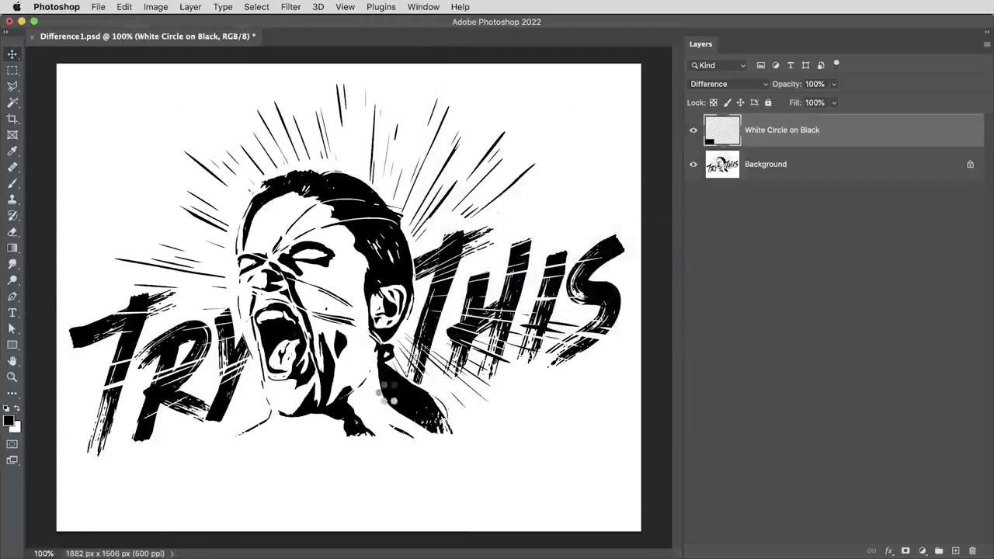
pyautogui.moveTo(349, 92); pyautogui.dragTo(360, 39)
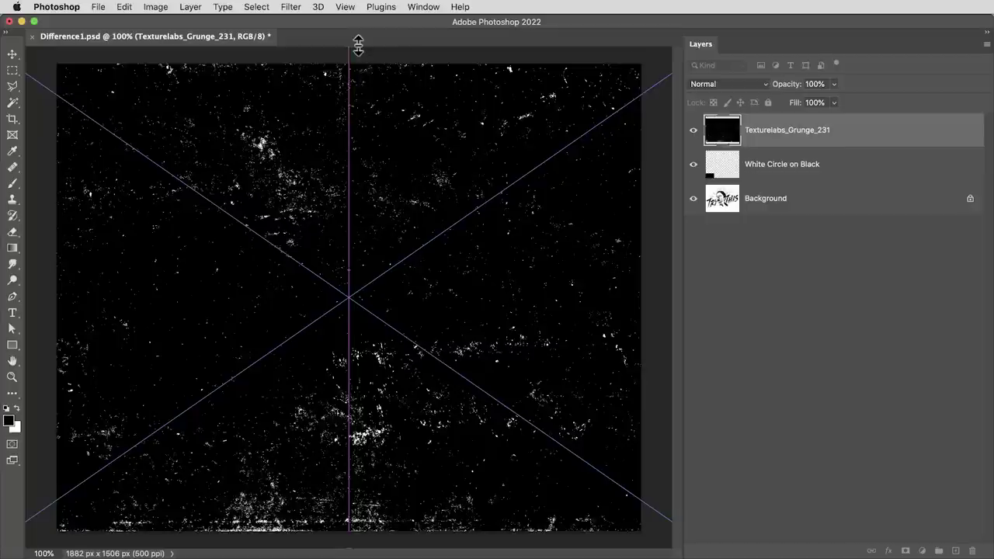
pyautogui.press('Return')
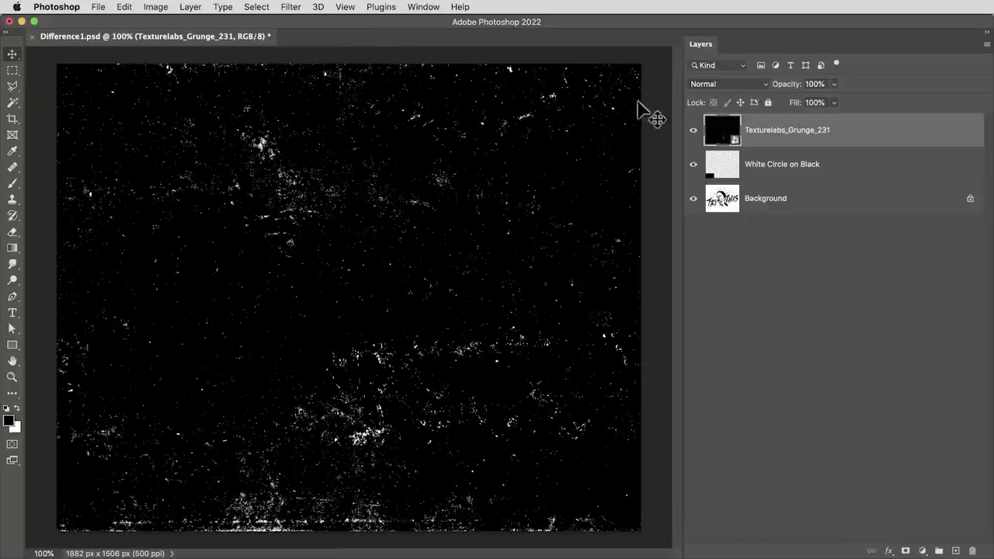
pyautogui.click(714, 86)
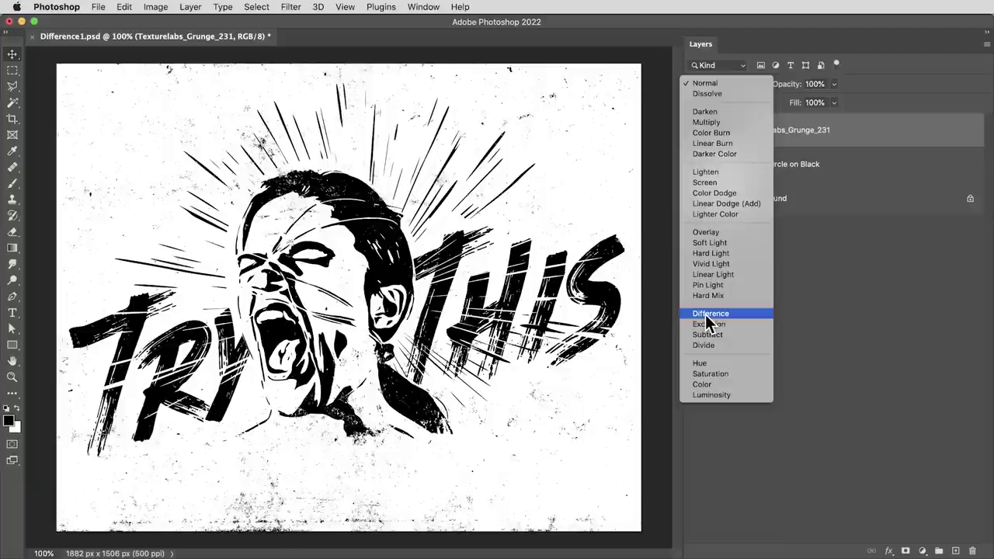
pyautogui.click(705, 315)
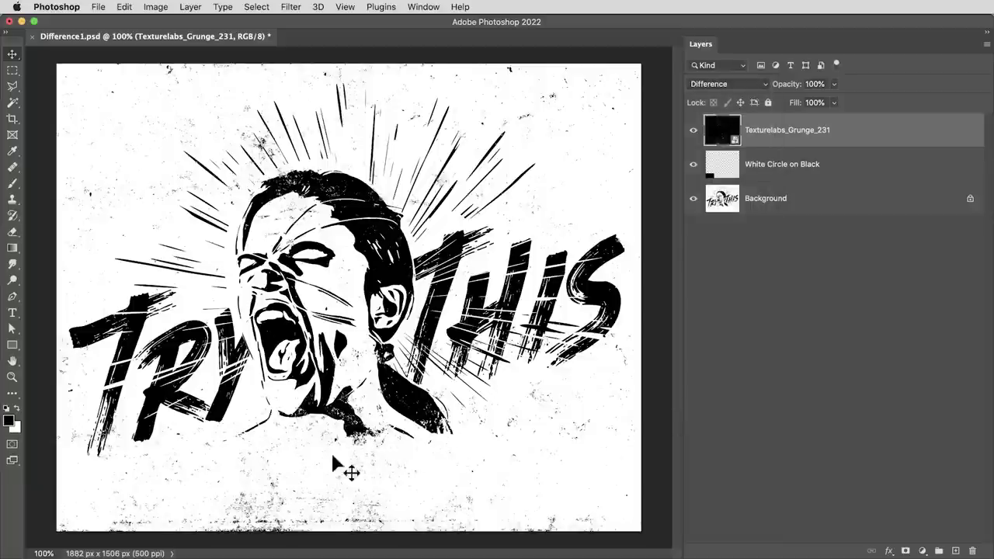
# Zoom into the neck and tie area and compare the grunge texture alone against the full blend.
pyautogui.press('z')
pyautogui.moveTo(419, 419); pyautogui.dragTo(443, 389)
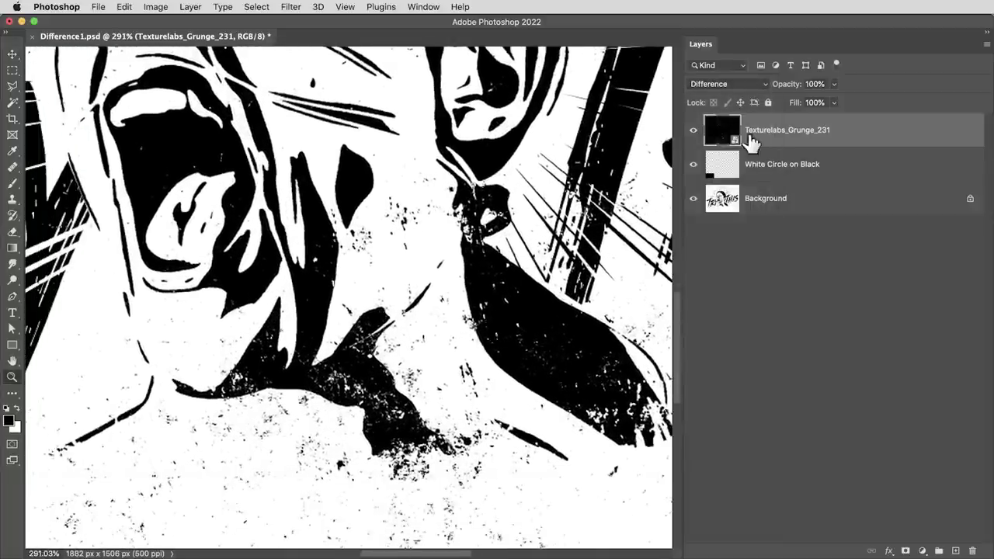
pyautogui.keyDown('alt'); pyautogui.click(694, 132); pyautogui.keyUp('alt')
pyautogui.keyDown('alt'); pyautogui.click(694, 134); pyautogui.keyUp('alt')
pyautogui.press('v')
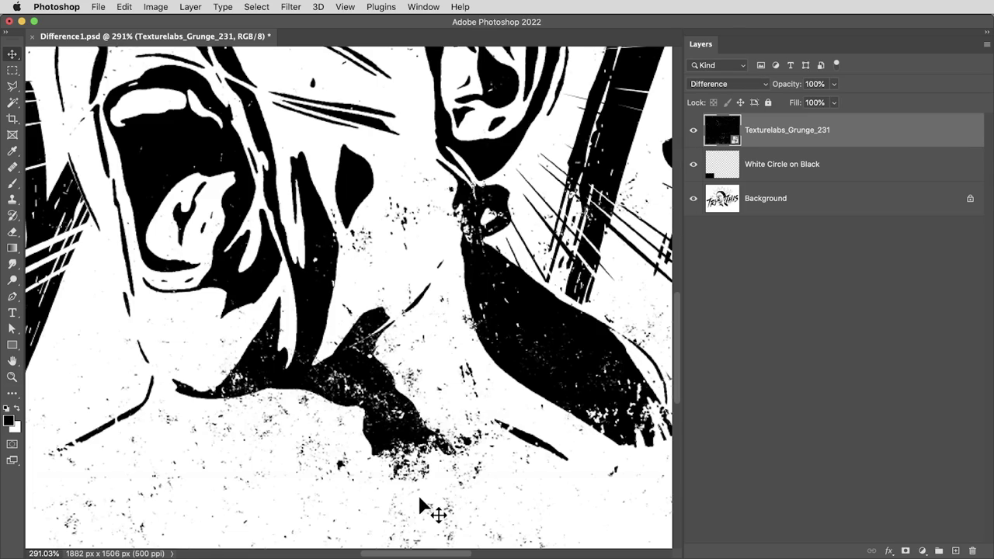
pyautogui.scroll(5, 492, 498)
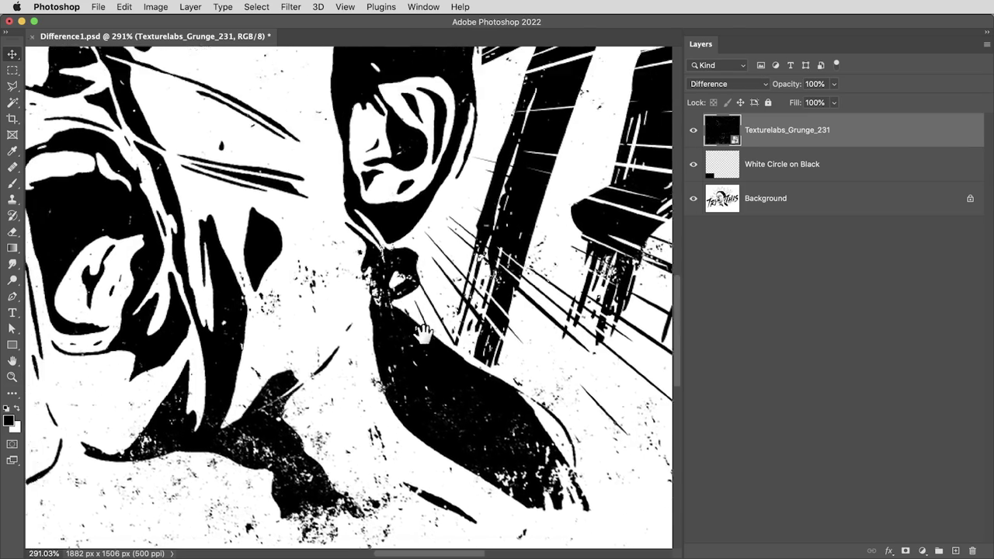
pyautogui.scroll(7, 360, 251)
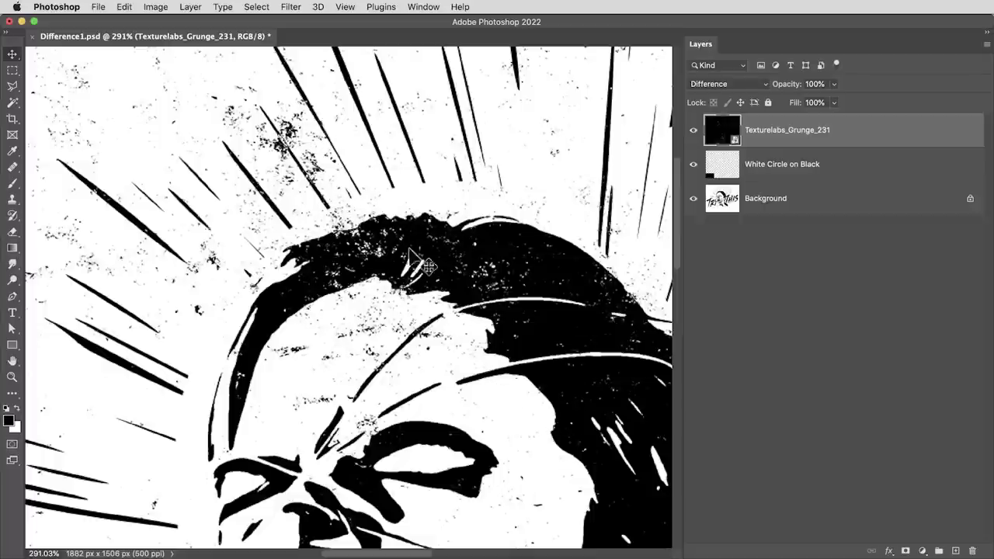
# At 100%, shift the grunge specks slightly across the artwork and compare the texture solo versus all layers.
pyautogui.press('super+1')
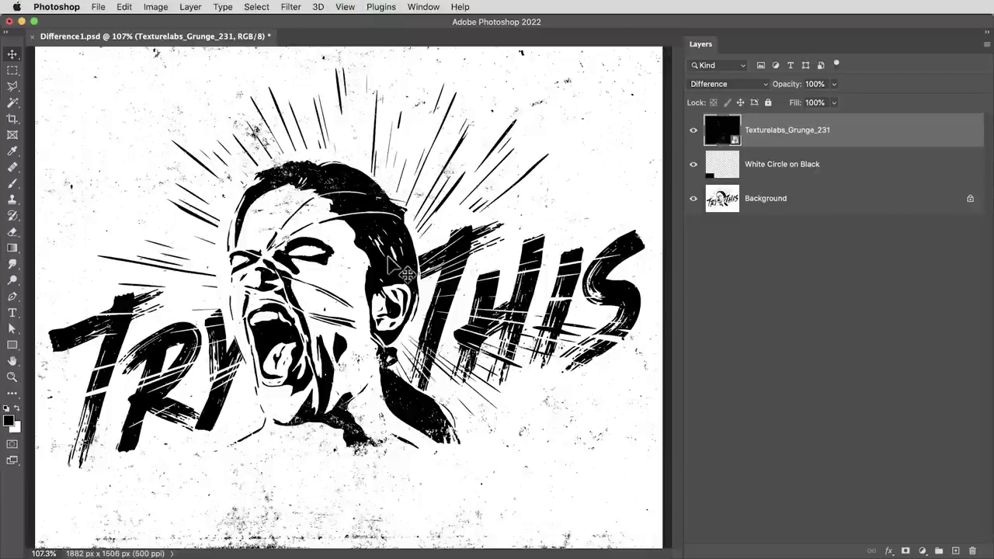
pyautogui.moveTo(536, 322); pyautogui.dragTo(529, 296)
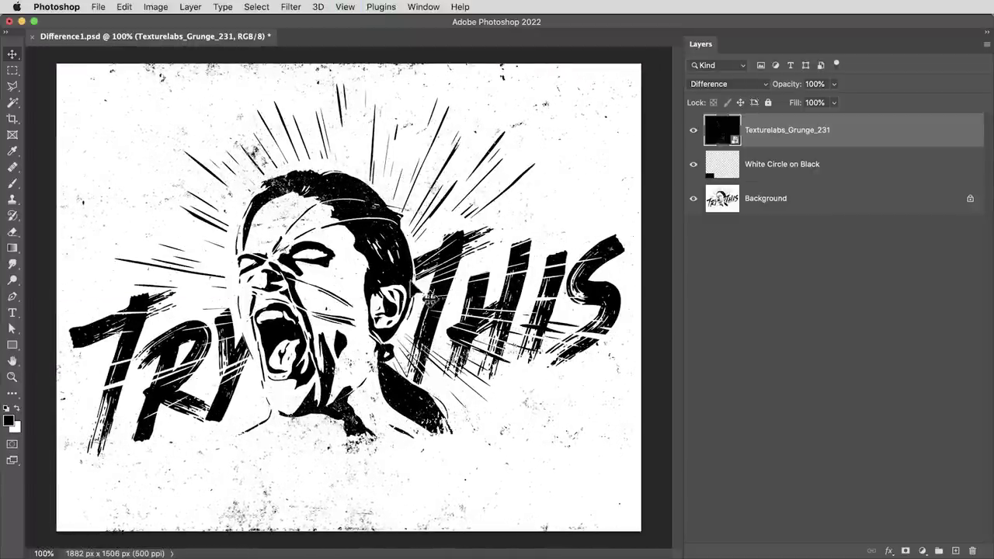
pyautogui.click(690, 132)
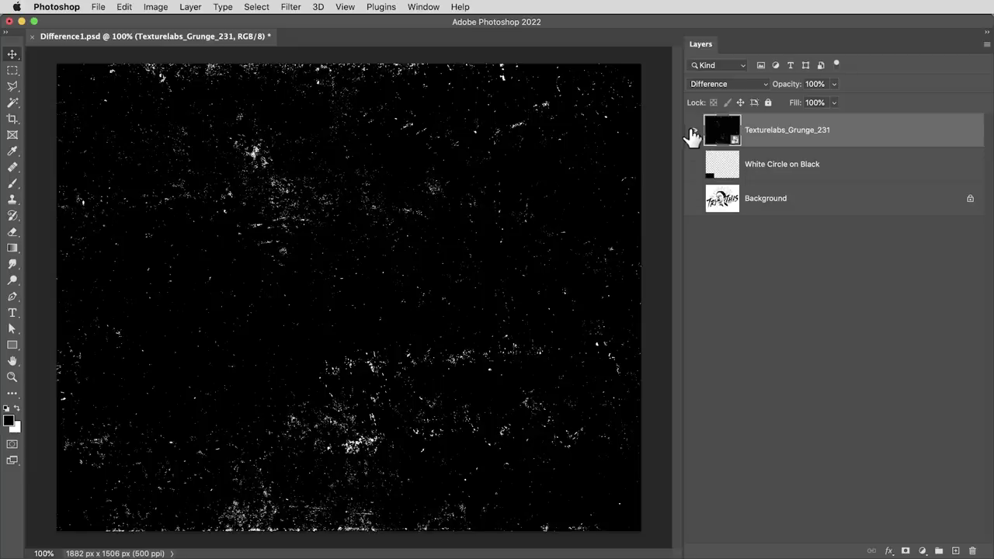
pyautogui.keyDown('alt'); pyautogui.click(691, 134); pyautogui.keyUp('alt')
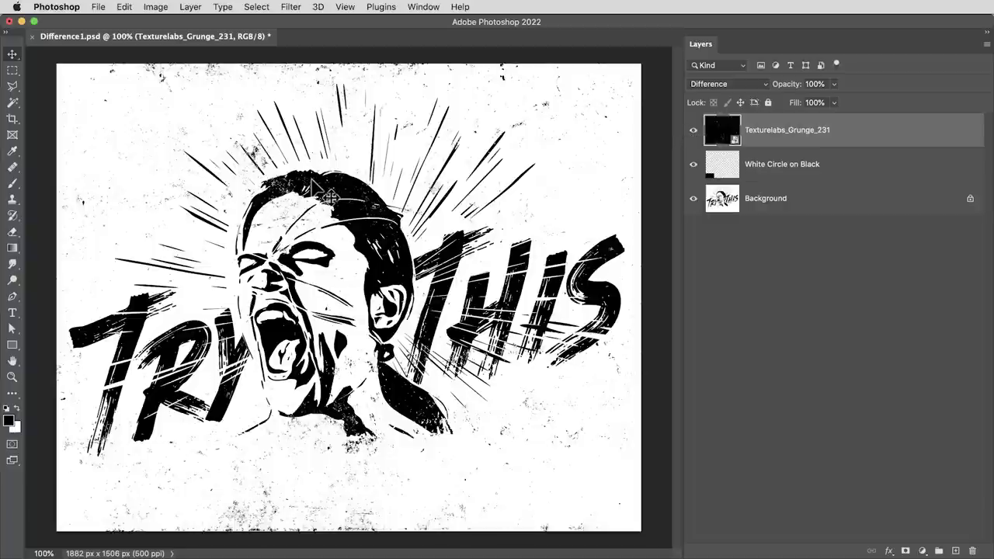
pyautogui.press('super+Tab')
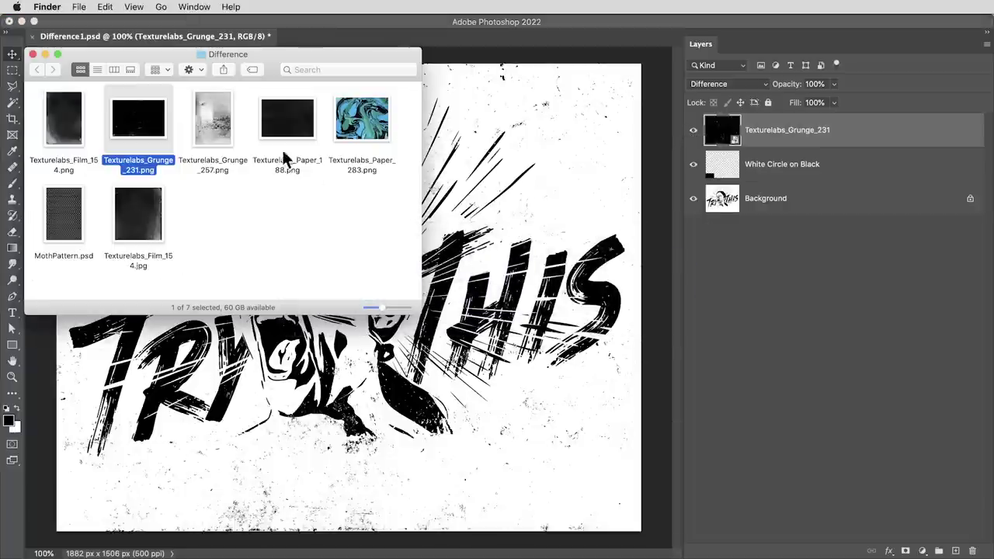
# Place Texturelabs_Paper_188 stretched over the canvas in Difference mode, then view the artwork at 100%.
pyautogui.moveTo(285, 159); pyautogui.dragTo(458, 324)
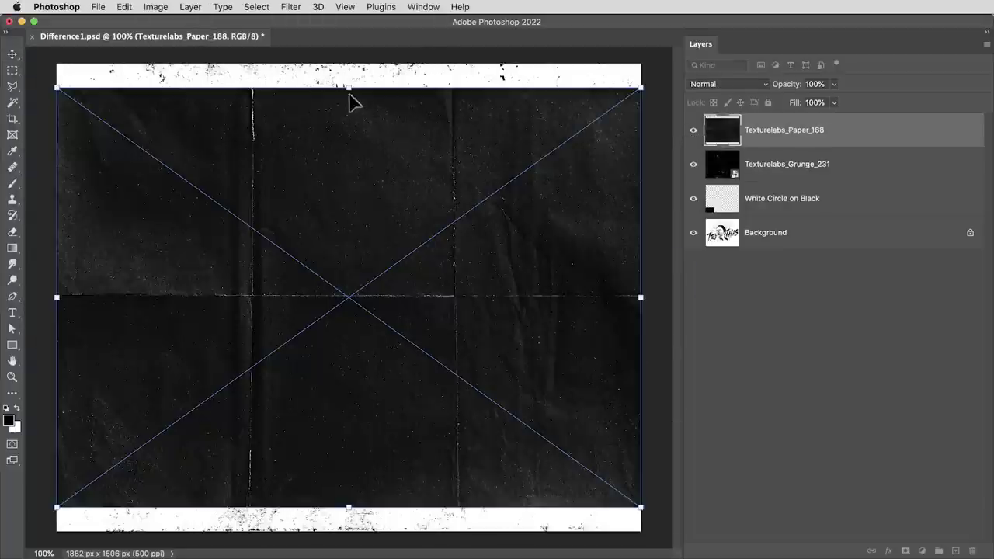
pyautogui.moveTo(349, 69); pyautogui.dragTo(350, 56)
pyautogui.click(753, 86)
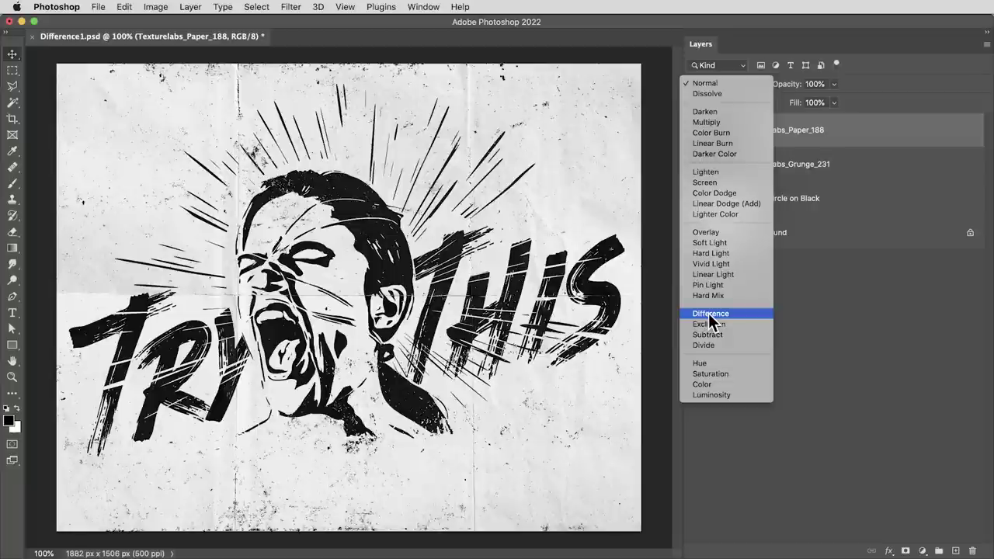
pyautogui.click(708, 313)
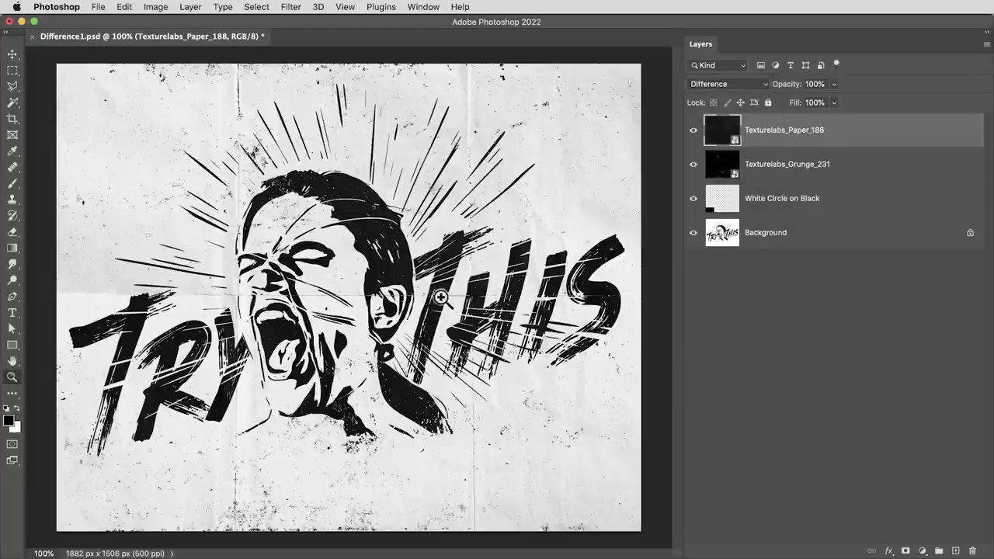
pyautogui.scroll(6, 444, 298)
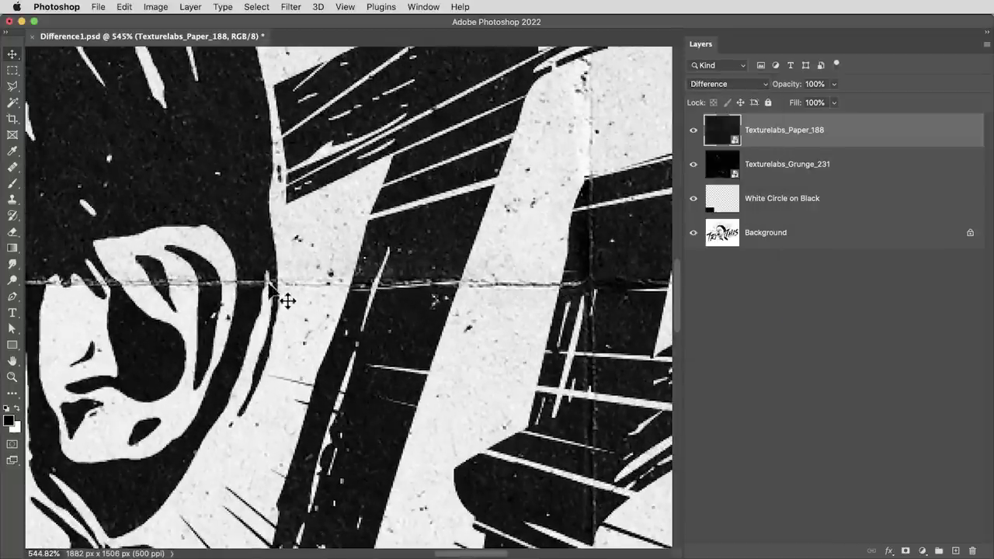
pyautogui.press('super+0')
pyautogui.press('super+1')
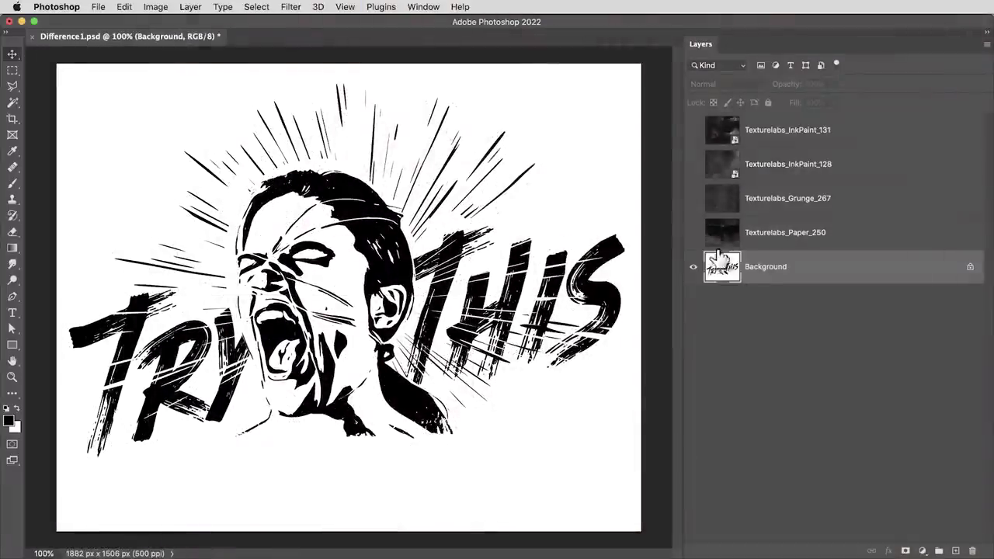
# Preview Paper_250, Grunge_267, InkPaint_128 and InkPaint_131 in turn, then show the poster's Texture layer.
pyautogui.click(694, 233)
pyautogui.click(693, 233)
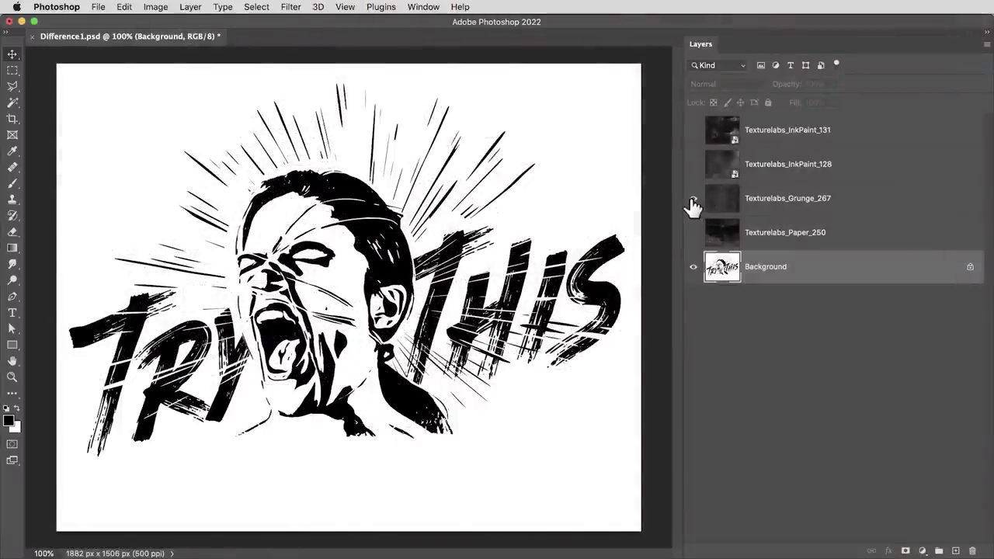
pyautogui.click(694, 199)
pyautogui.click(694, 199)
pyautogui.click(693, 165)
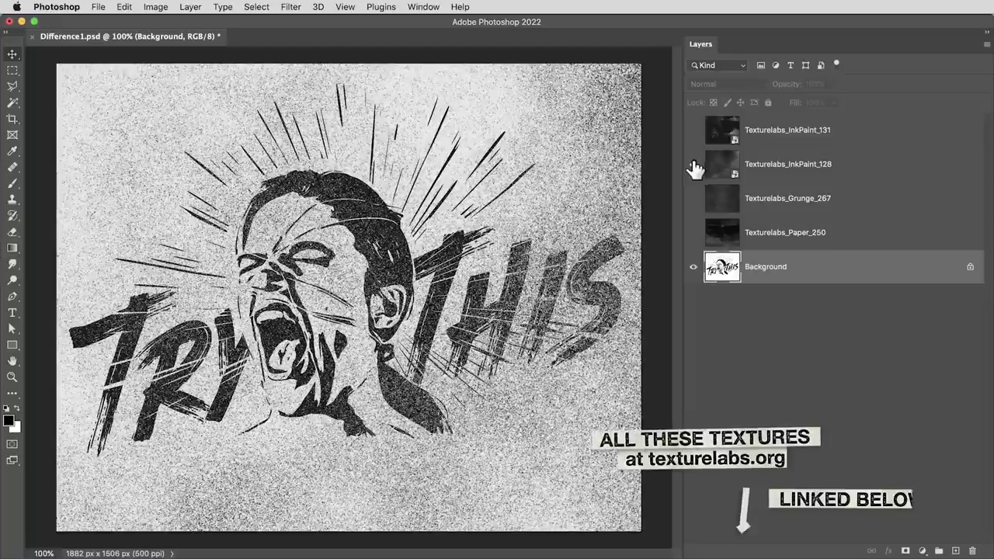
pyautogui.click(693, 164)
pyautogui.click(694, 130)
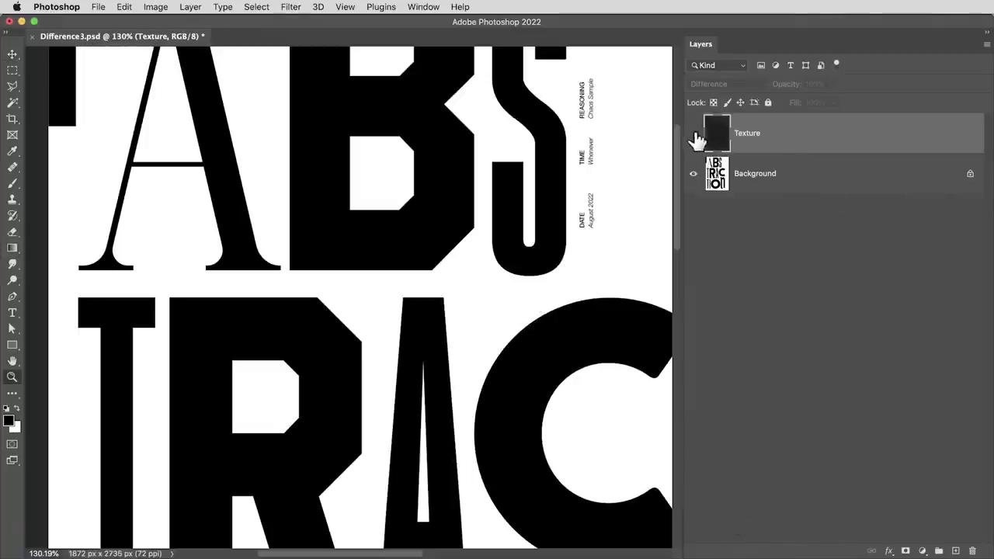
pyautogui.click(695, 136)
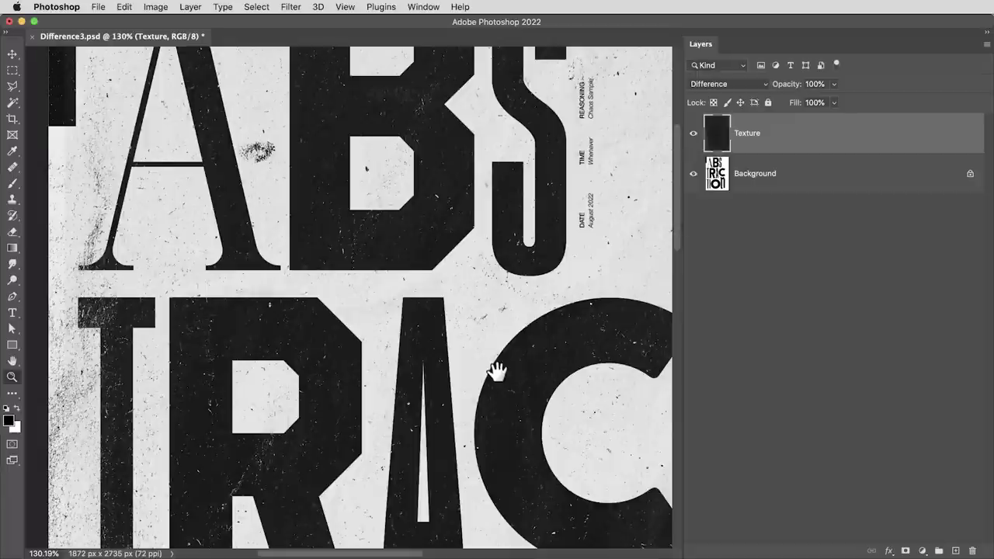
# Fit the whole textured poster on screen and return to the Move tool.
pyautogui.scroll(-5, 496, 371)
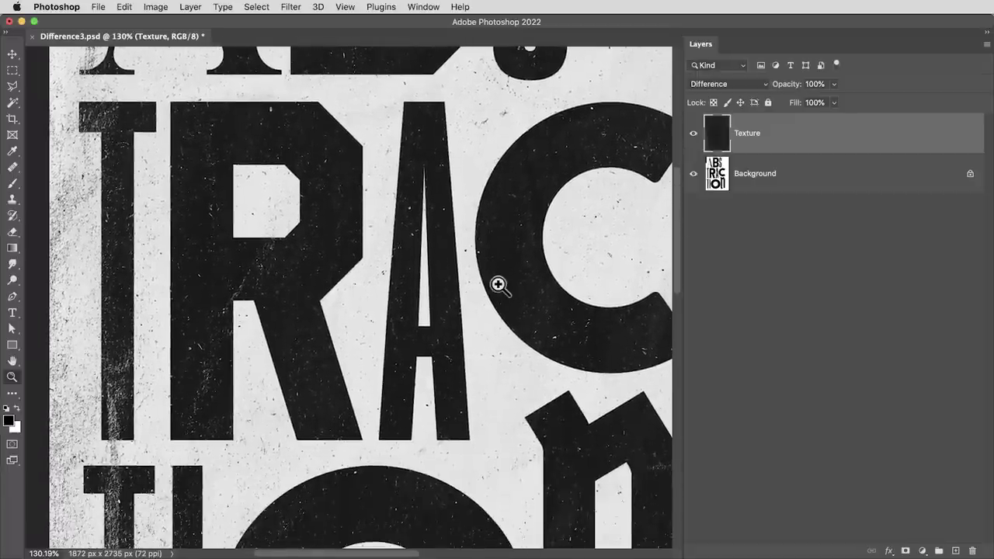
pyautogui.press('super+0')
pyautogui.press('v')
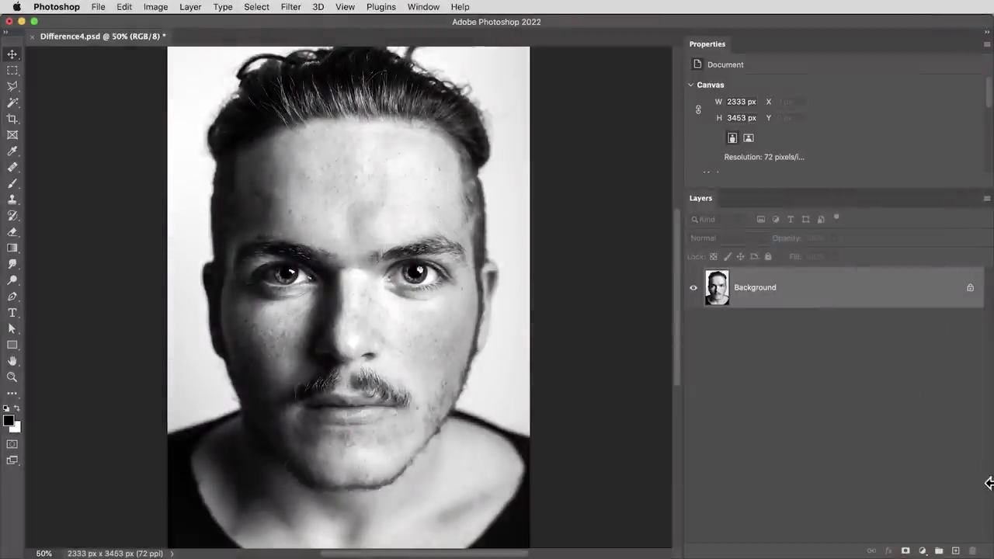
# Add a new layer with a horizontal black-to-white gradient across the face, blended in Difference.
pyautogui.click(956, 551)
pyautogui.press('g')
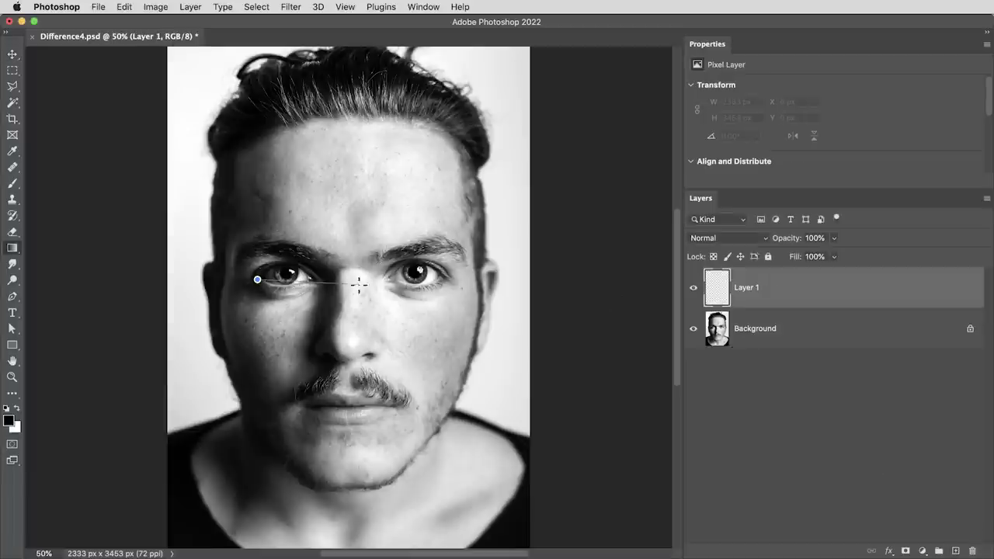
pyautogui.moveTo(359, 285); pyautogui.dragTo(438, 295)
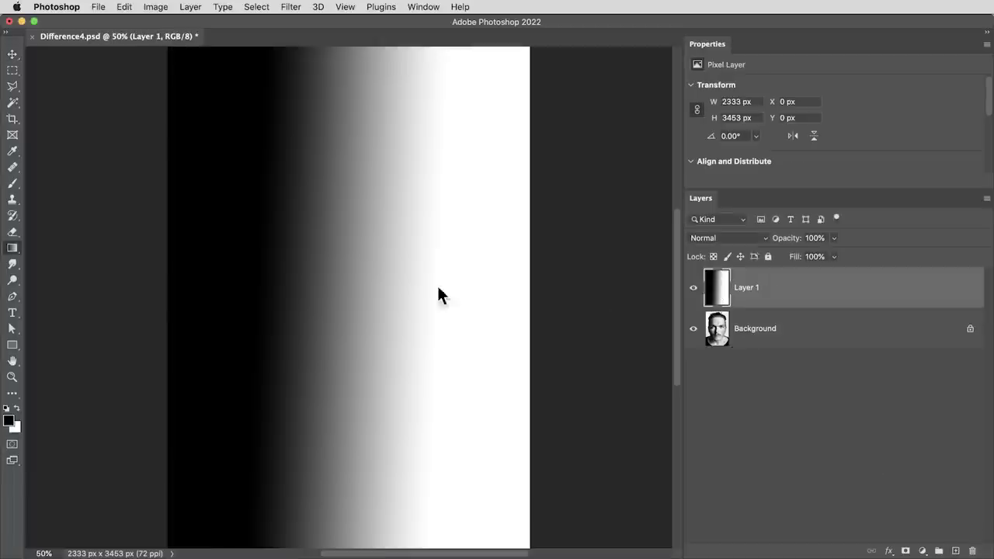
pyautogui.click(723, 239)
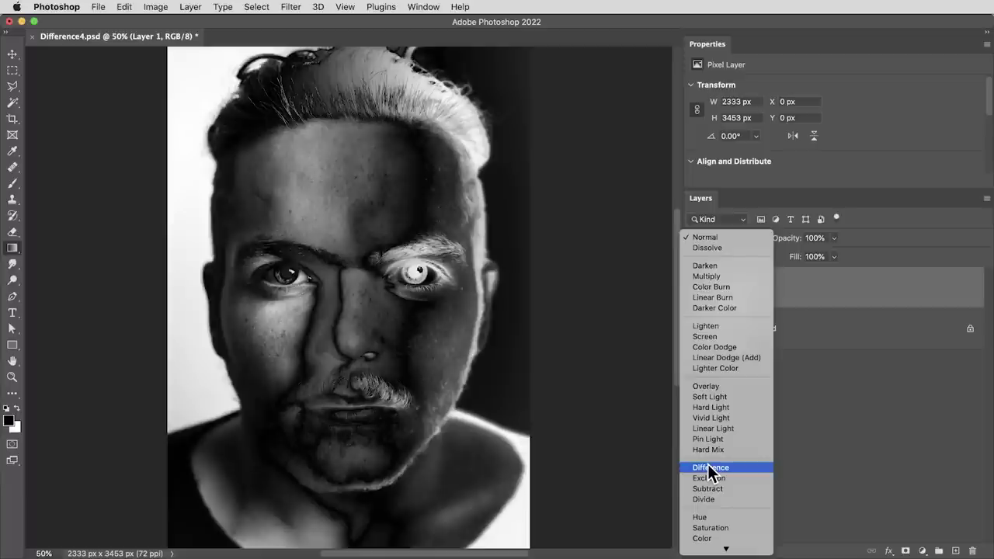
pyautogui.click(708, 467)
pyautogui.press('v')
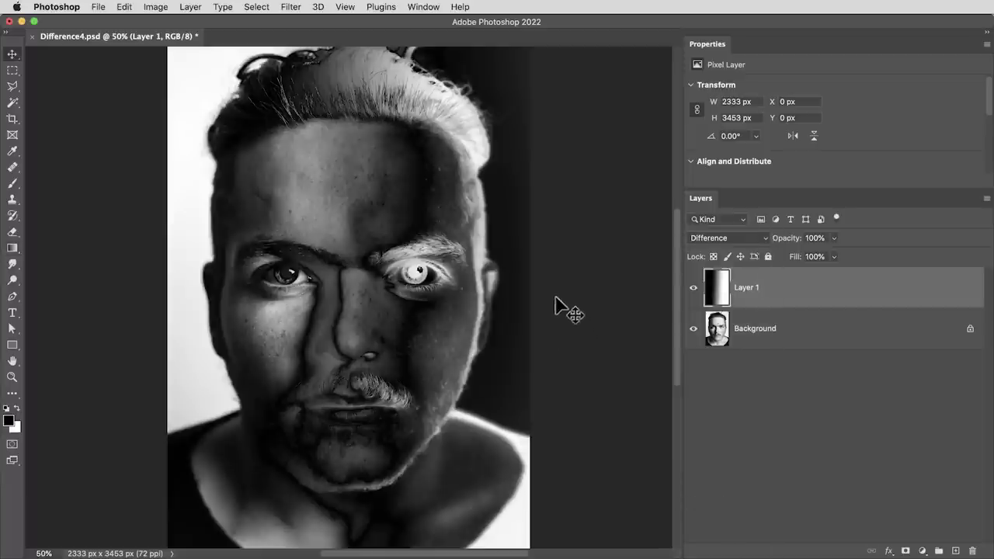
pyautogui.hotkey('ctrl', '=')
pyautogui.hotkey('ctrl', '=')
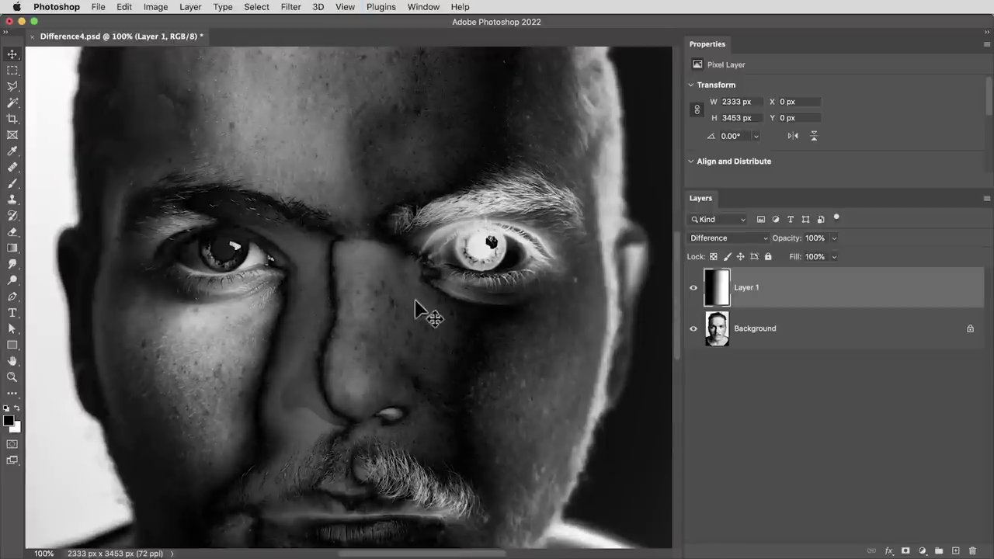
pyautogui.press('super+minus')
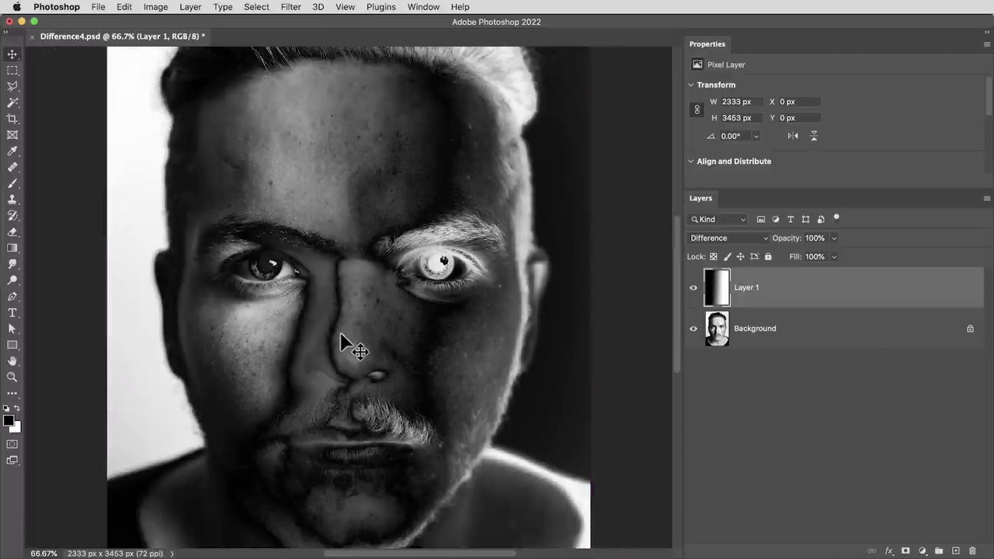
# Hide Layer 1 and add an Invert adjustment above the Background with a gradient on its mask.
pyautogui.click(694, 289)
pyautogui.click(806, 342)
pyautogui.click(922, 551)
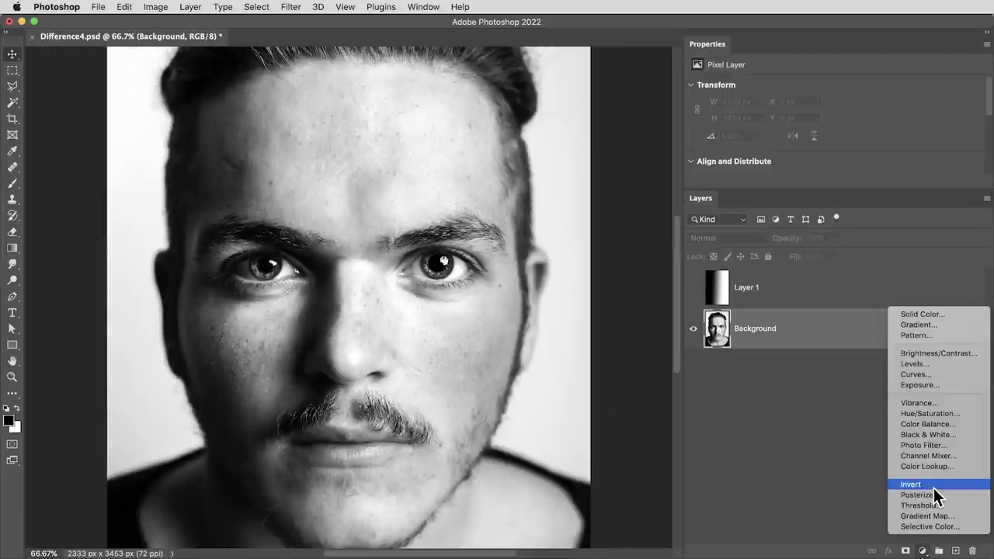
pyautogui.click(911, 484)
pyautogui.moveTo(241, 311); pyautogui.dragTo(241, 310)
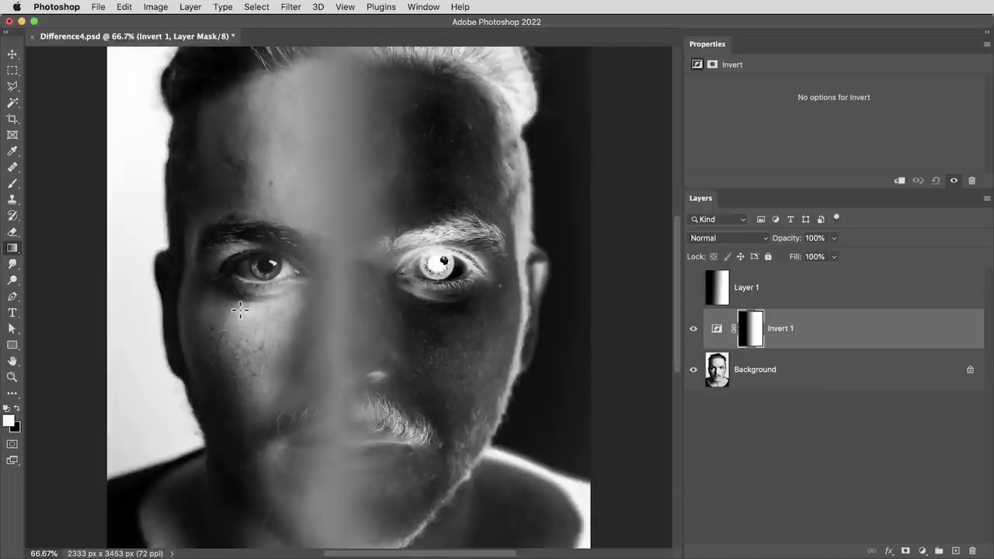
pyautogui.press('v')
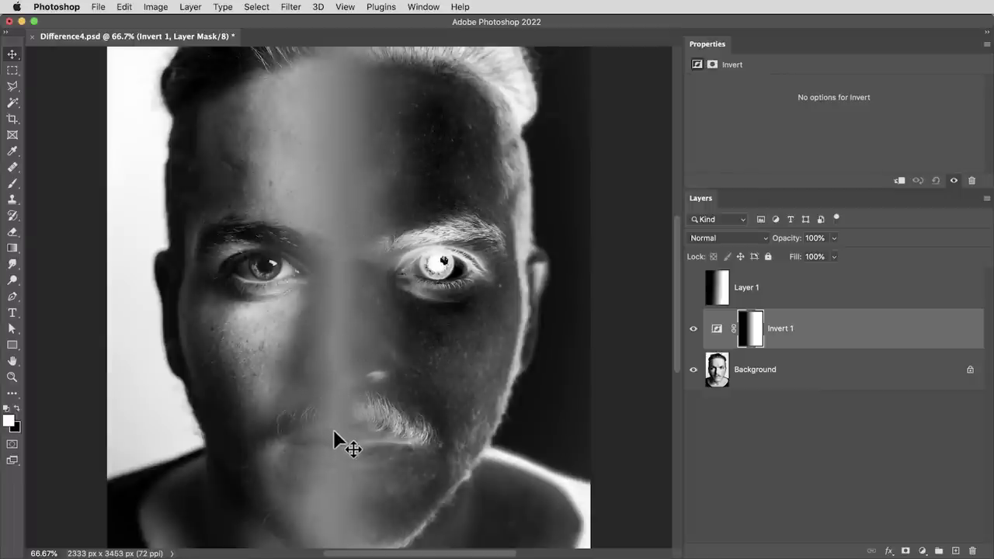
# Hide Invert 1 and show and select the Difference gradient Layer 1 again.
pyautogui.click(694, 329)
pyautogui.click(694, 288)
pyautogui.click(703, 288)
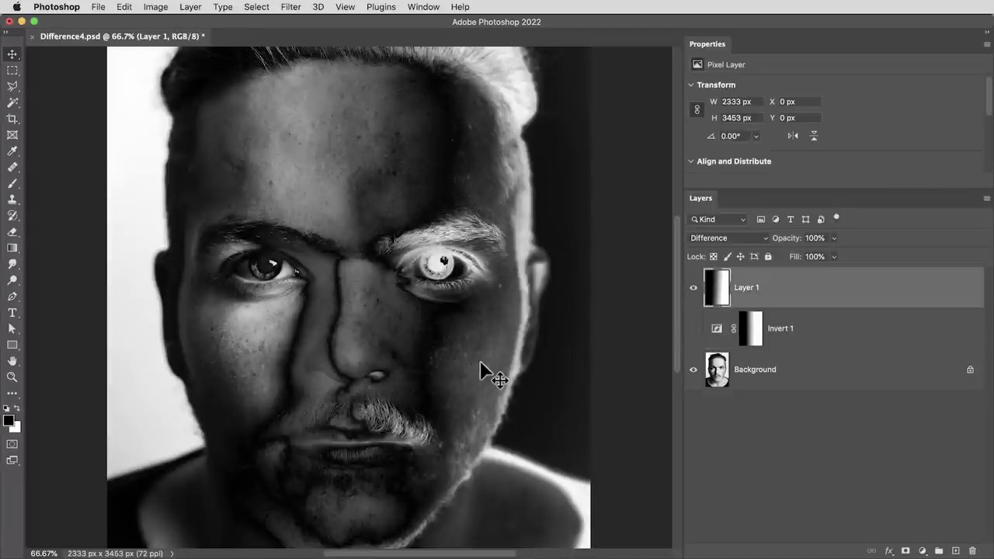
pyautogui.click(713, 244)
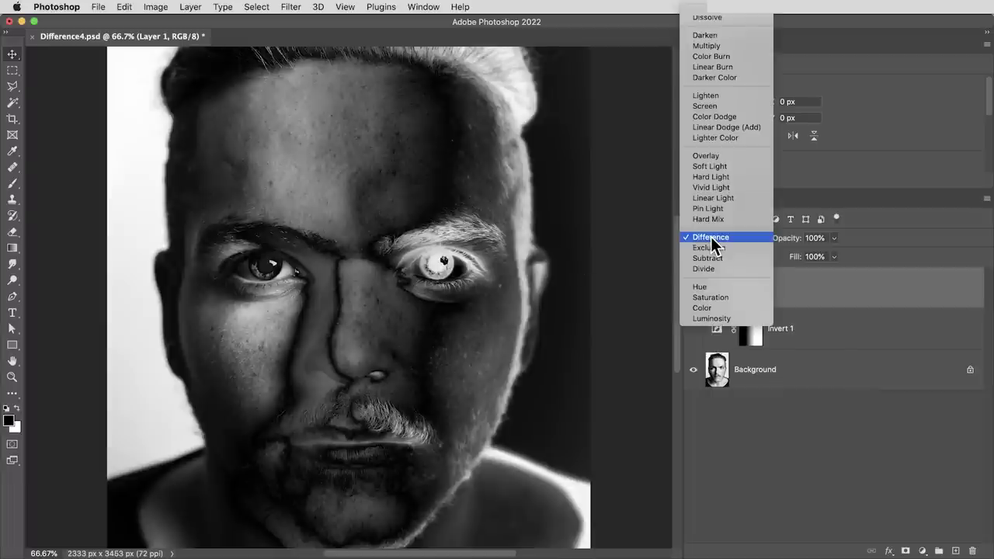
pyautogui.click(715, 247)
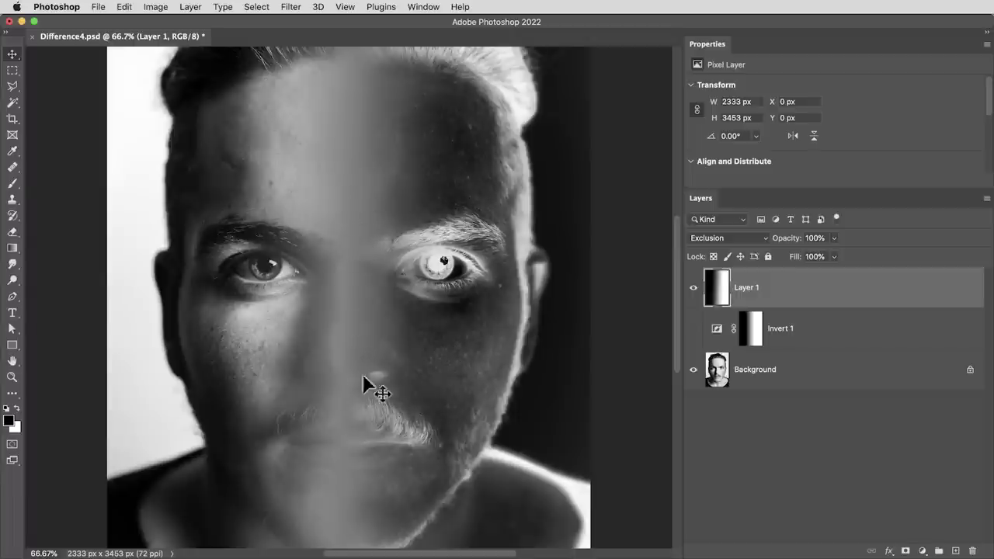
pyautogui.click(712, 240)
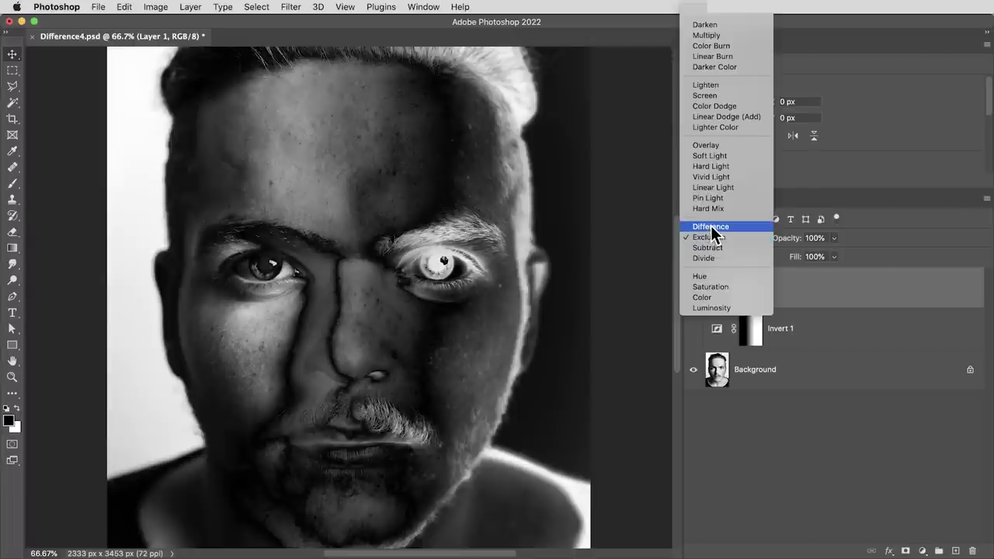
pyautogui.click(711, 226)
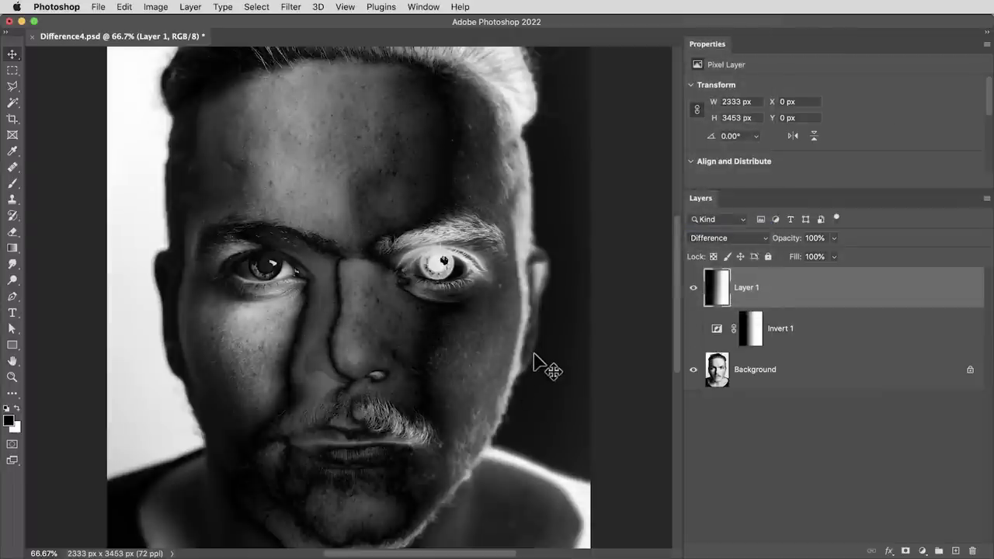
pyautogui.press('Delete')
# Delete the Invert adjustment and place Texturelabs_Film_154 over the portrait in Difference mode.
pyautogui.click(816, 299)
pyautogui.press('Delete')
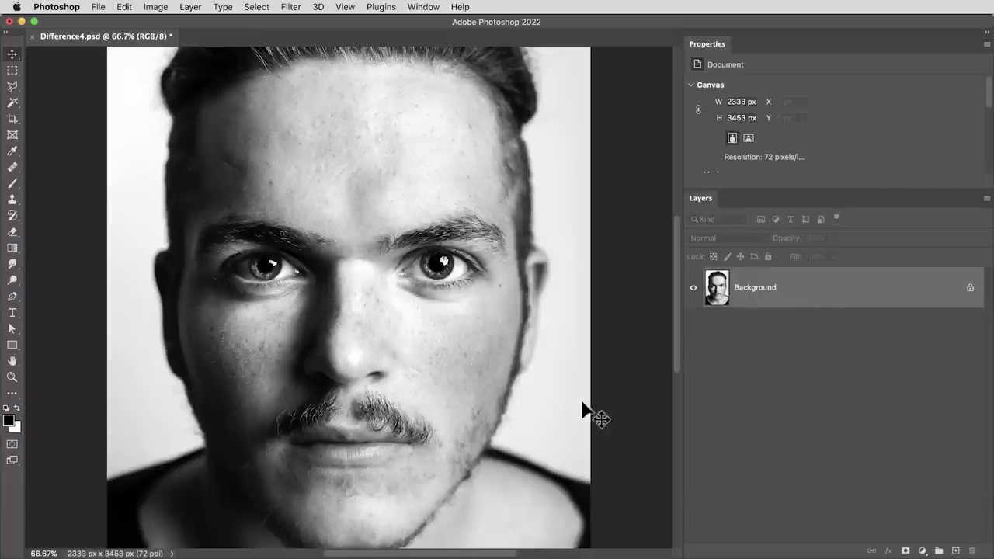
pyautogui.press('super+Tab')
pyautogui.moveTo(106, 166); pyautogui.dragTo(506, 340)
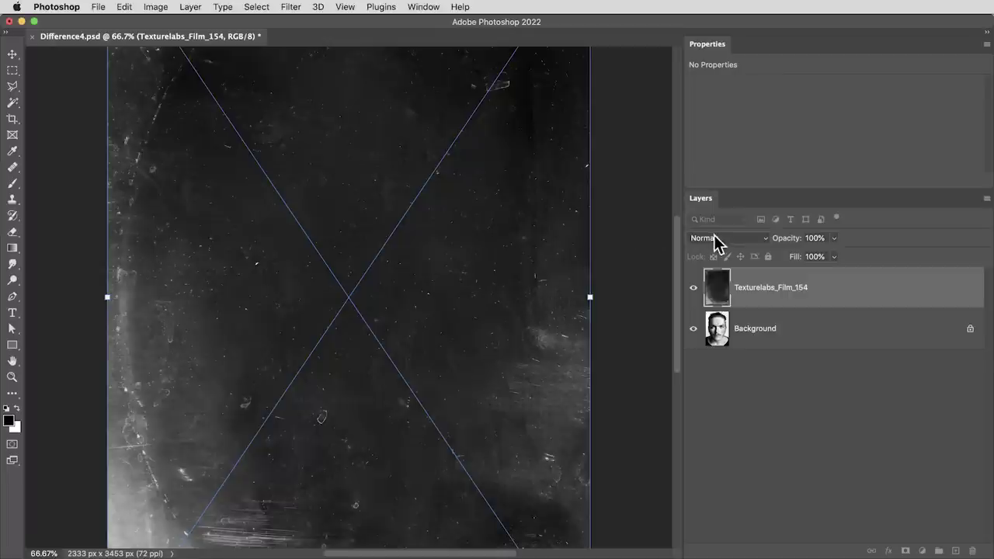
pyautogui.click(716, 239)
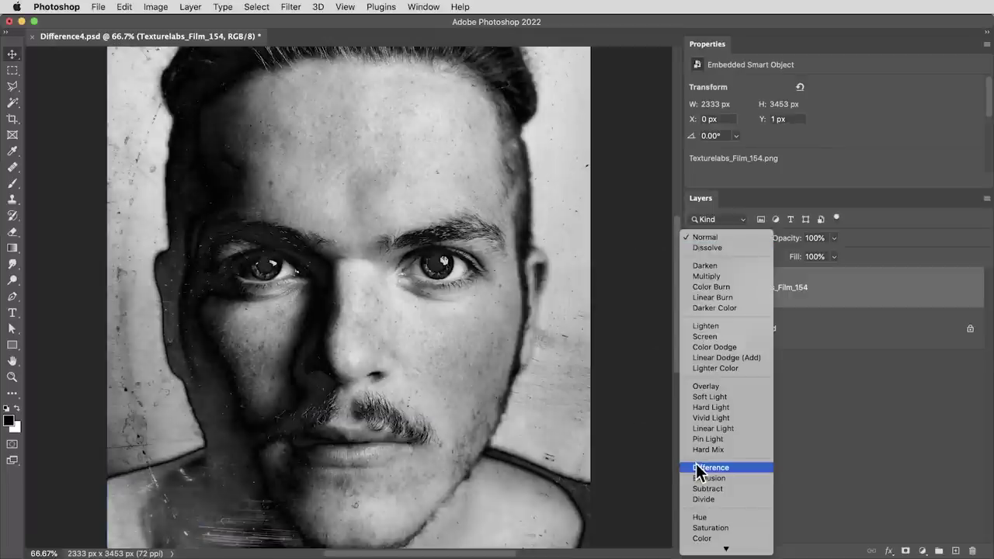
pyautogui.click(697, 469)
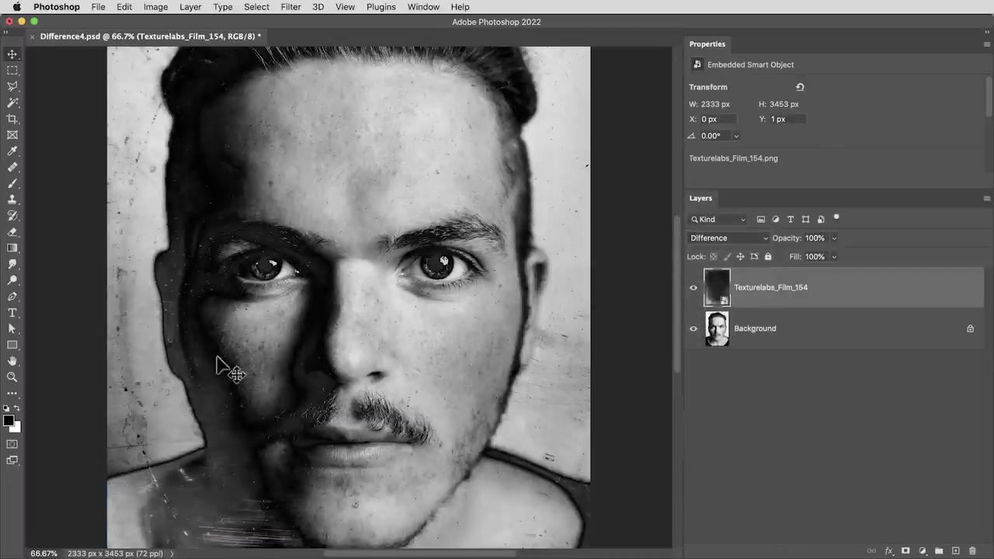
# Zoom in to inspect the film scratches around the left eye and cheek, then zoom back out.
pyautogui.moveTo(181, 258); pyautogui.dragTo(240, 288)
pyautogui.moveTo(262, 349); pyautogui.dragTo(403, 377)
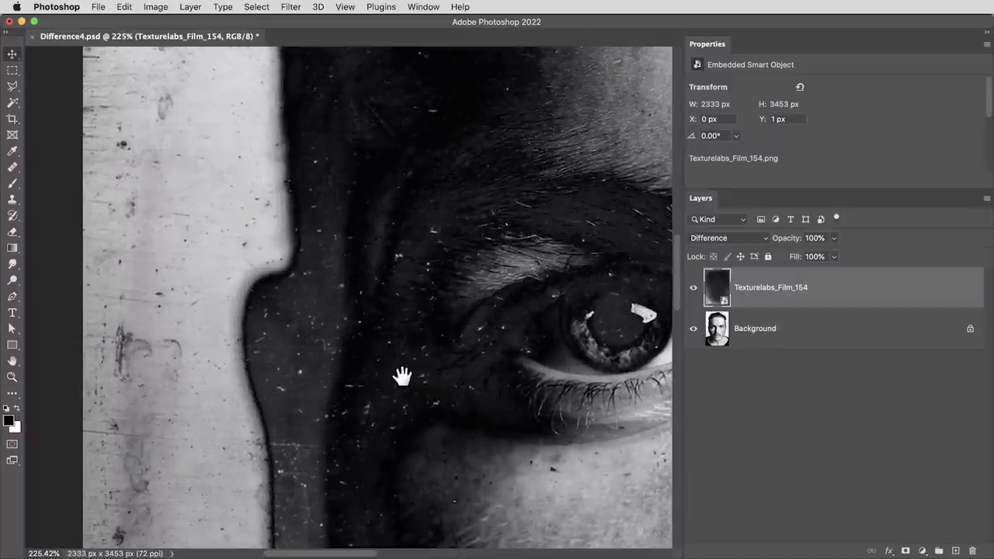
pyautogui.moveTo(378, 422); pyautogui.dragTo(355, 333)
pyautogui.moveTo(393, 536); pyautogui.dragTo(362, 316)
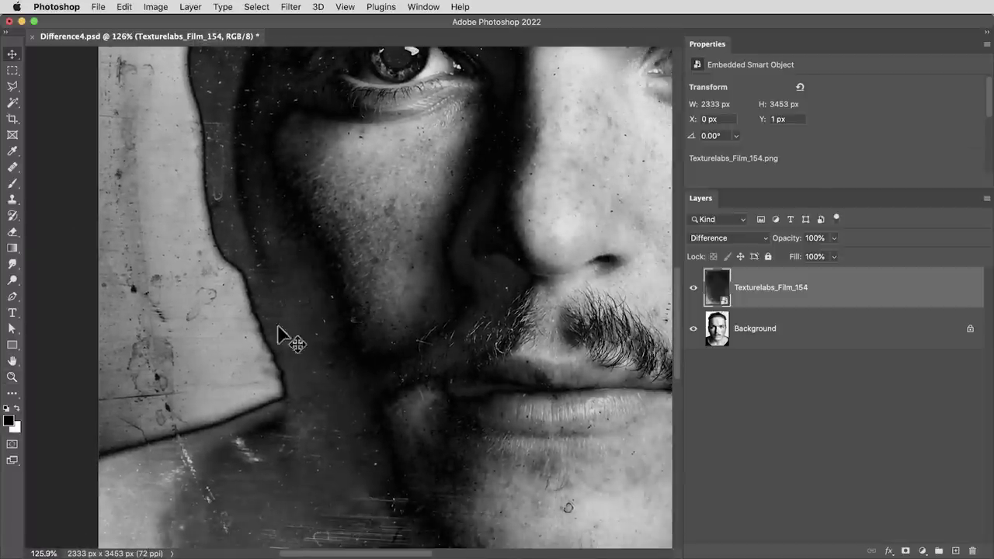
pyautogui.moveTo(422, 358); pyautogui.dragTo(403, 346)
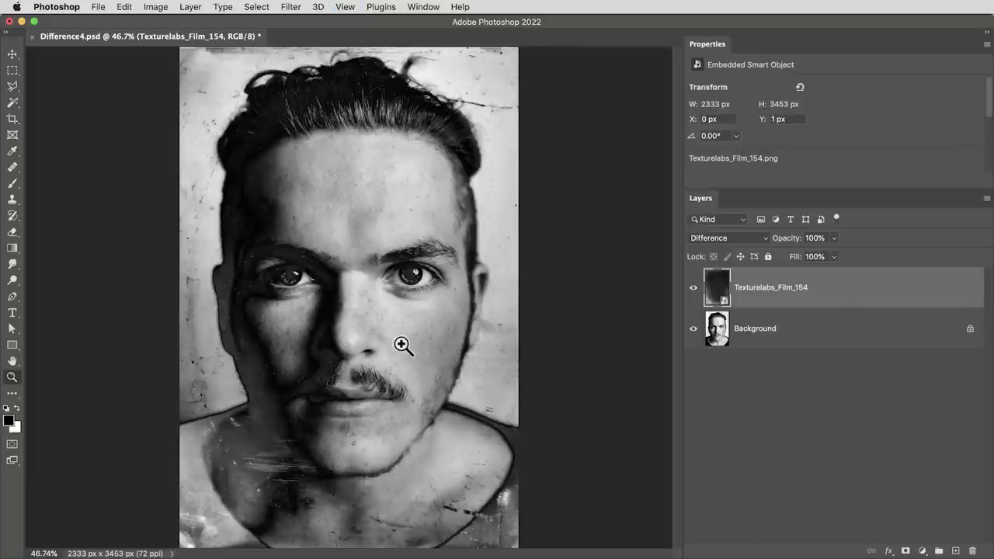
pyautogui.press('v')
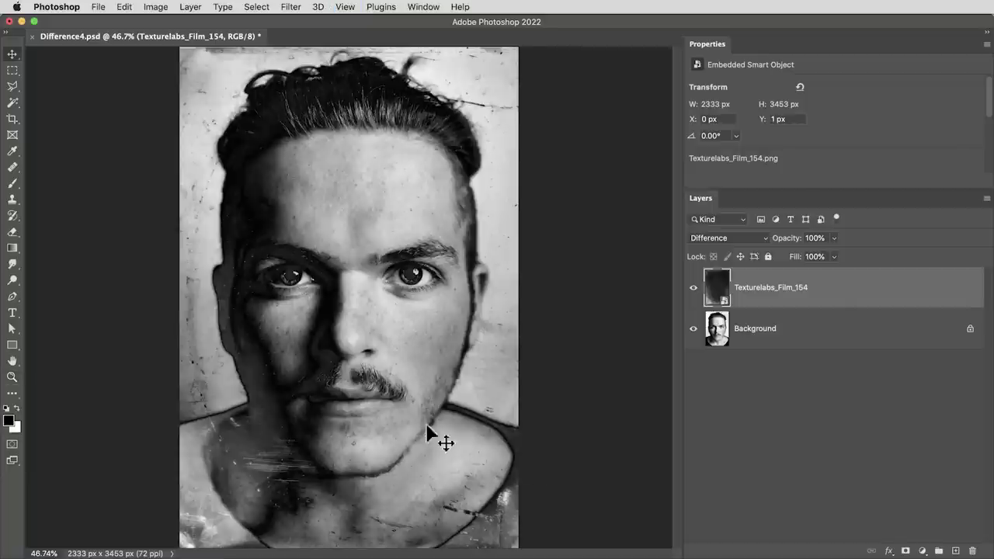
# Add a Gradient Map adjustment layer over the portrait and bring up its Gradient Editor.
pyautogui.click(923, 550)
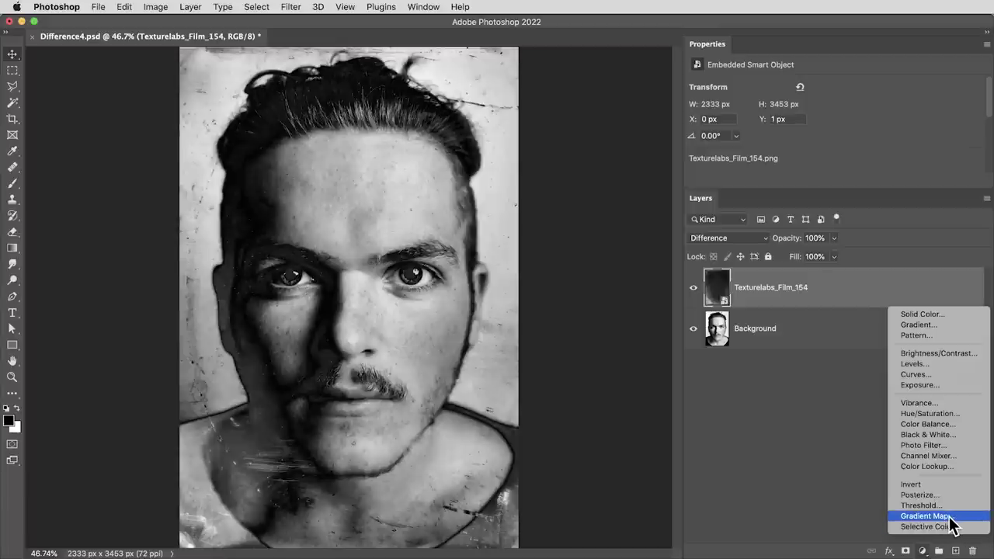
pyautogui.click(924, 515)
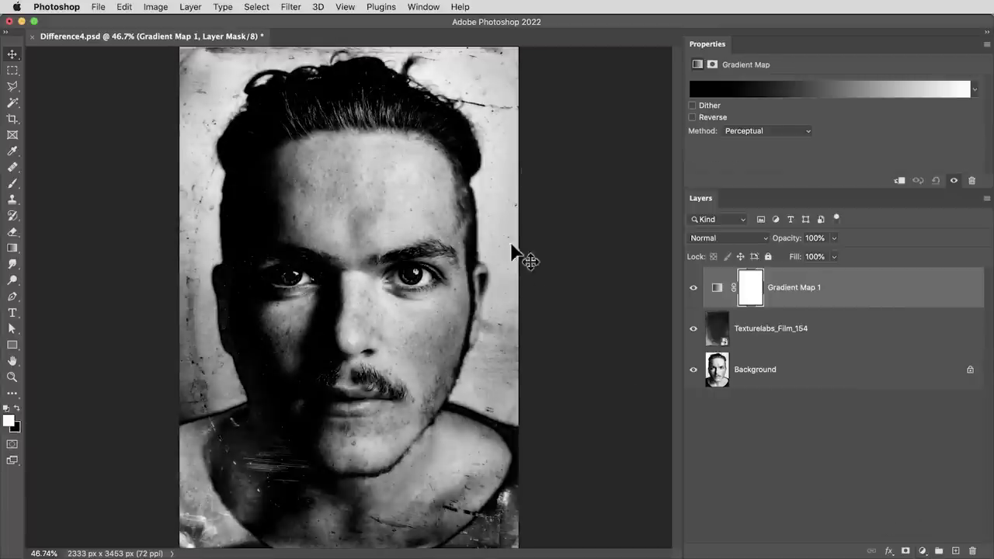
pyautogui.click(811, 92)
pyautogui.moveTo(795, 118); pyautogui.dragTo(678, 48)
pyautogui.scroll(-1, 668, 206)
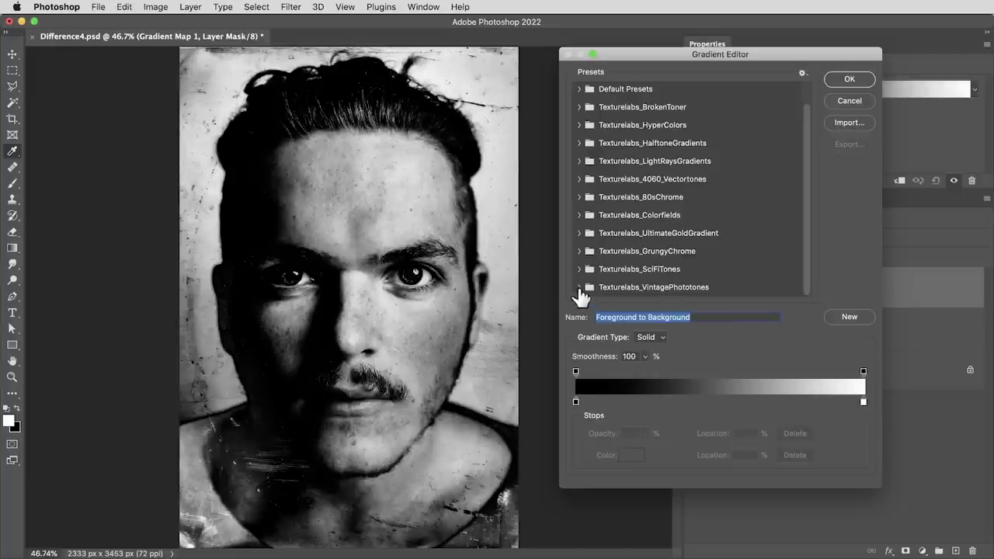
# Preview the VintagePhototones presets and apply the Earth Tone gradient to the map.
pyautogui.click(580, 288)
pyautogui.click(672, 269)
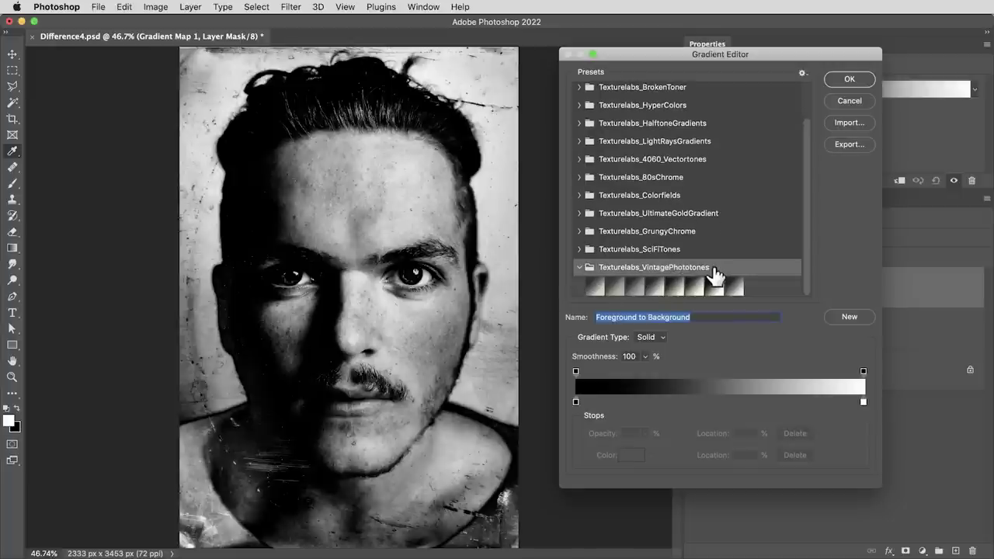
pyautogui.click(595, 286)
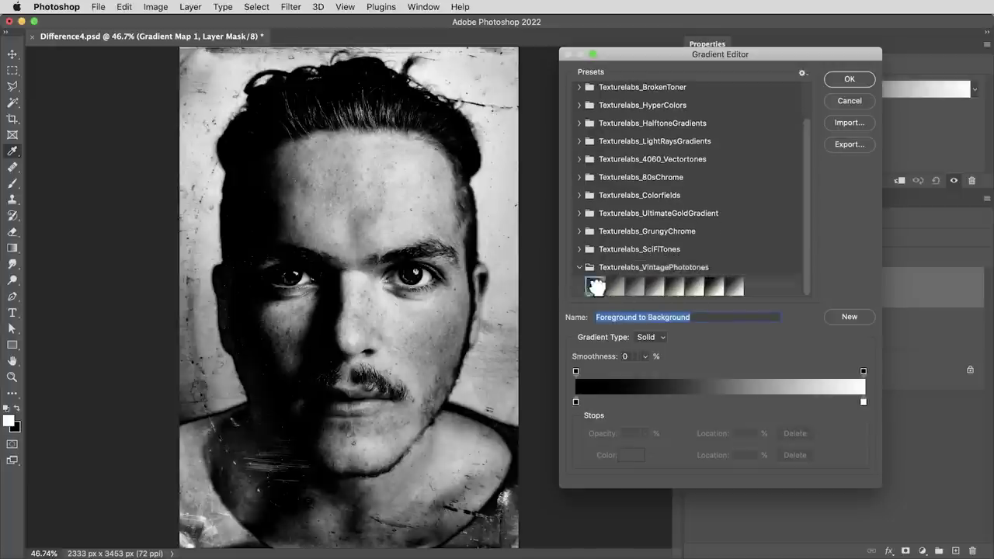
pyautogui.click(615, 286)
pyautogui.click(634, 287)
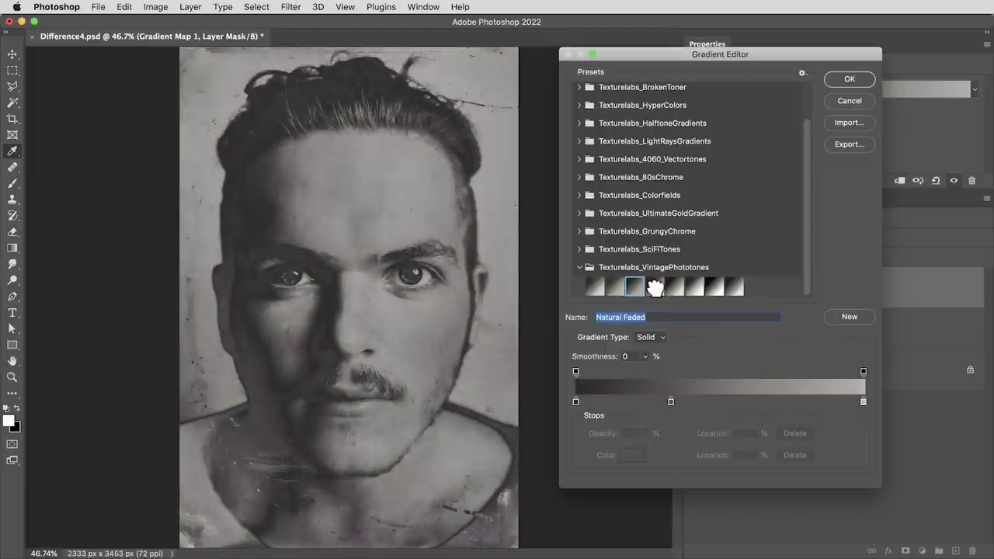
pyautogui.click(655, 287)
pyautogui.click(674, 287)
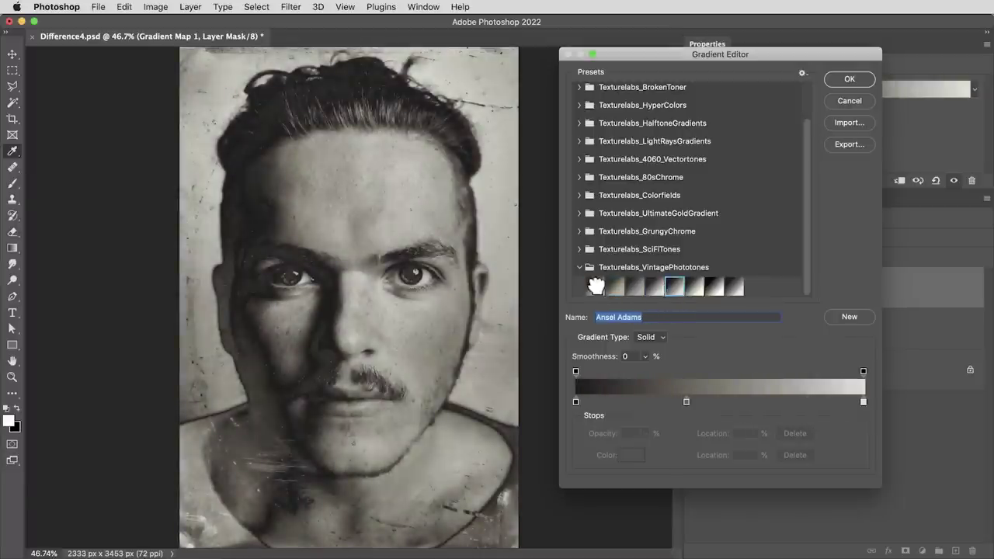
pyautogui.click(595, 287)
pyautogui.click(851, 79)
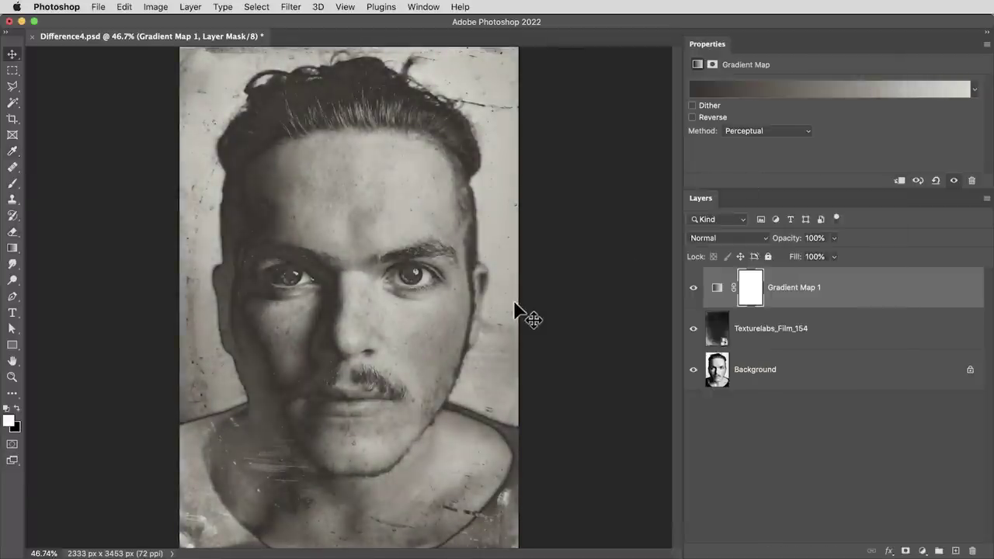
pyautogui.press('super+equal')
pyautogui.click(711, 337)
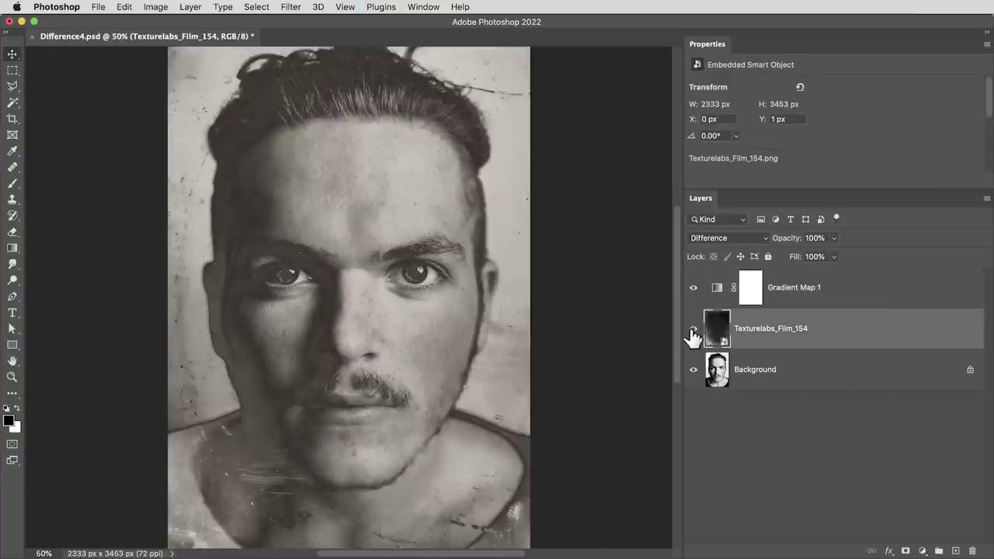
# Hide the Texturelabs_Film_154 layer and place MothPattern.jpg in Difference blend mode.
pyautogui.click(693, 329)
pyautogui.click(716, 371)
pyautogui.press('super+Tab')
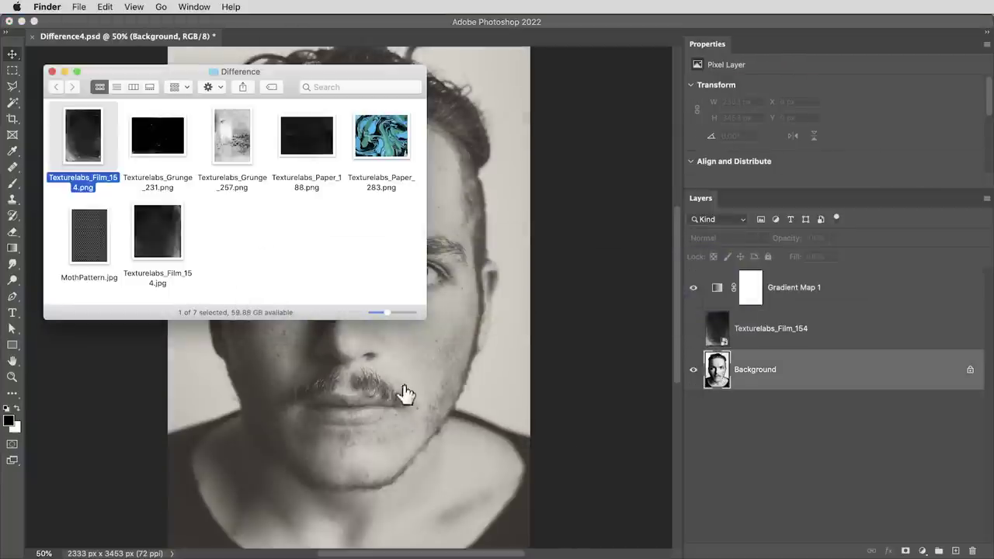
pyautogui.moveTo(89, 236); pyautogui.dragTo(350, 406)
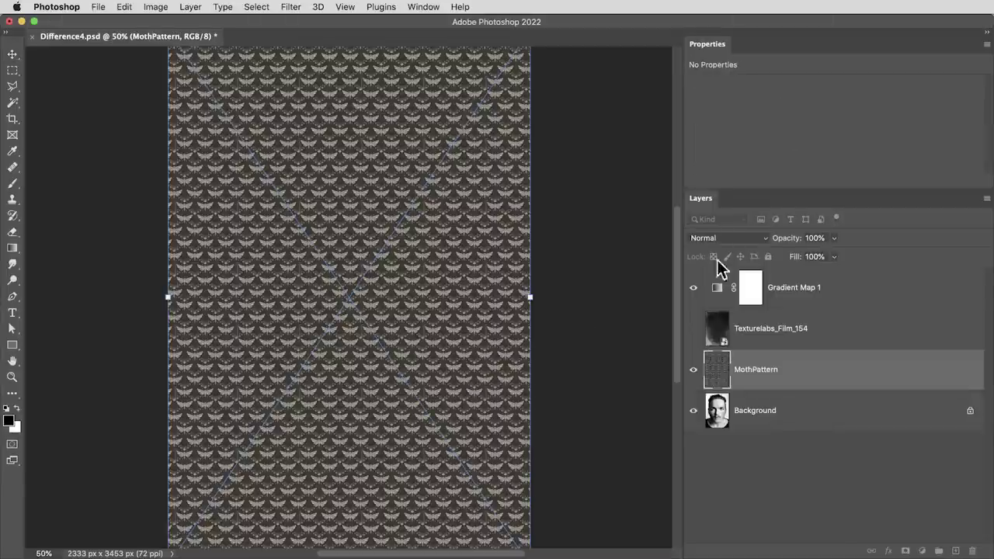
pyautogui.click(724, 238)
pyautogui.click(732, 467)
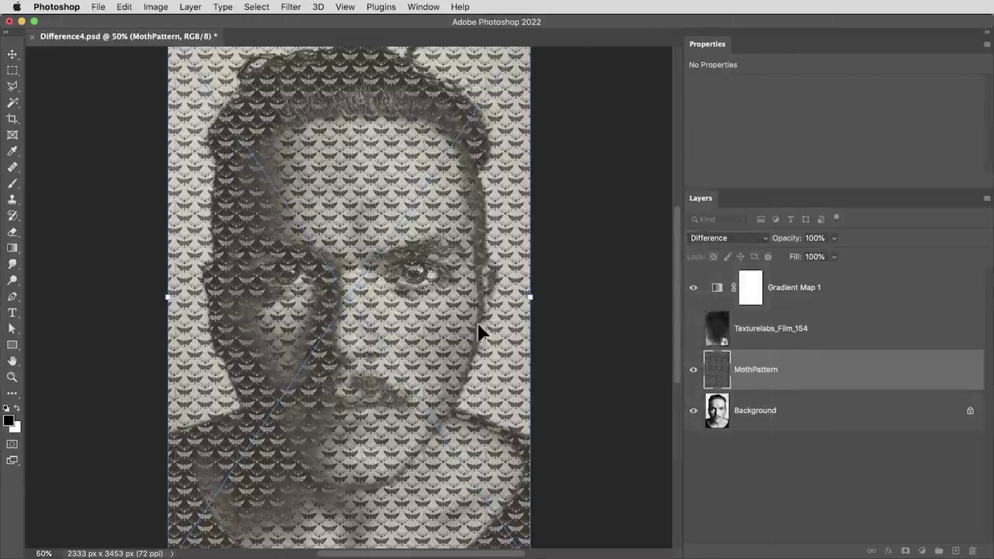
pyautogui.press('Return')
# Zoom in on the eye area, then delete the MothPattern layer.
pyautogui.press('z')
pyautogui.moveTo(406, 277); pyautogui.dragTo(494, 290)
pyautogui.press('Delete')
# Place Texturelabs_Grunge_257 onto the portrait and invert it.
pyautogui.press('super+Tab')
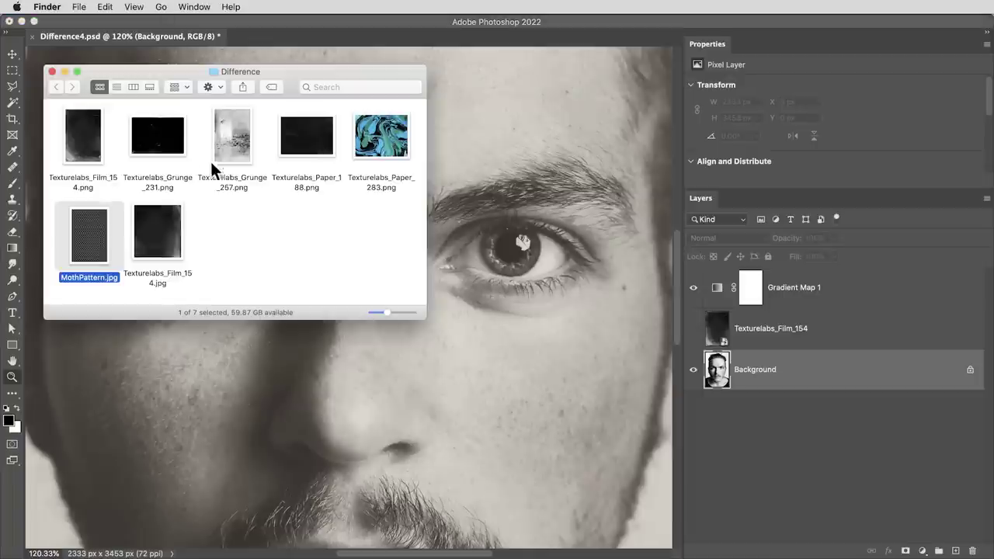
pyautogui.moveTo(231, 138); pyautogui.dragTo(432, 404)
pyautogui.press('Return')
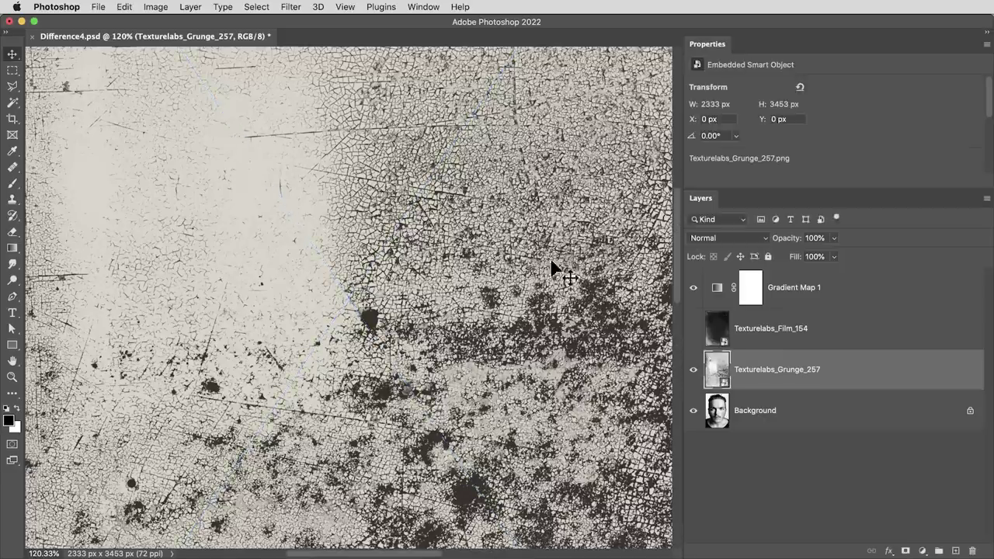
pyautogui.press('super+i')
# Set the grunge layer's blend mode to Difference and review the cracks on the face.
pyautogui.click(722, 237)
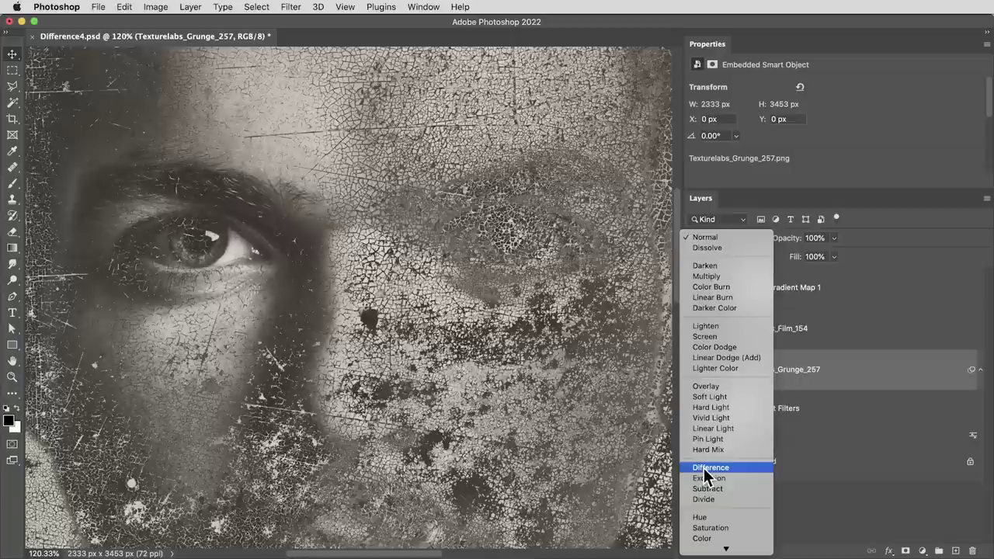
pyautogui.click(707, 468)
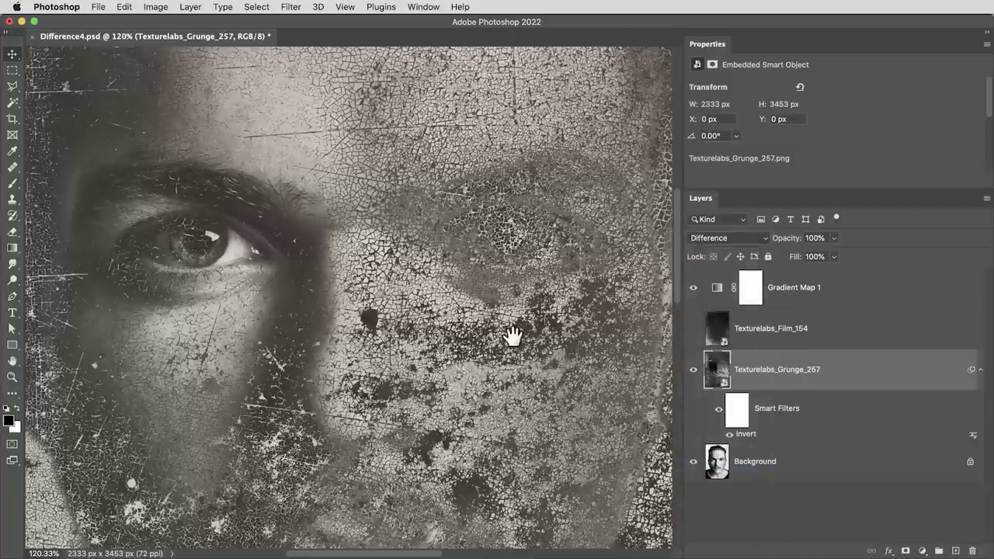
pyautogui.moveTo(511, 334); pyautogui.dragTo(519, 384)
pyautogui.hscroll(-5, 447, 375)
pyautogui.scroll(2, 447, 375)
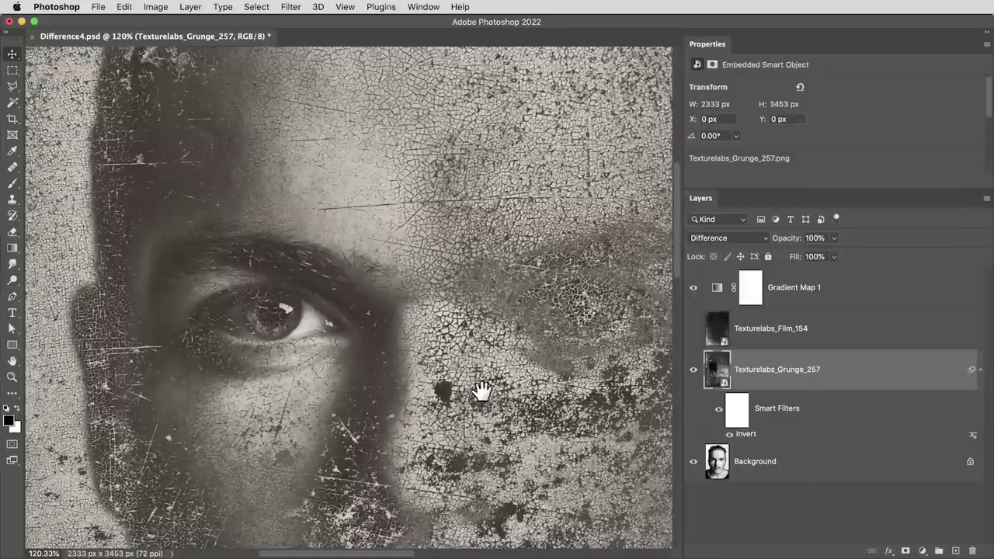
pyautogui.click(730, 239)
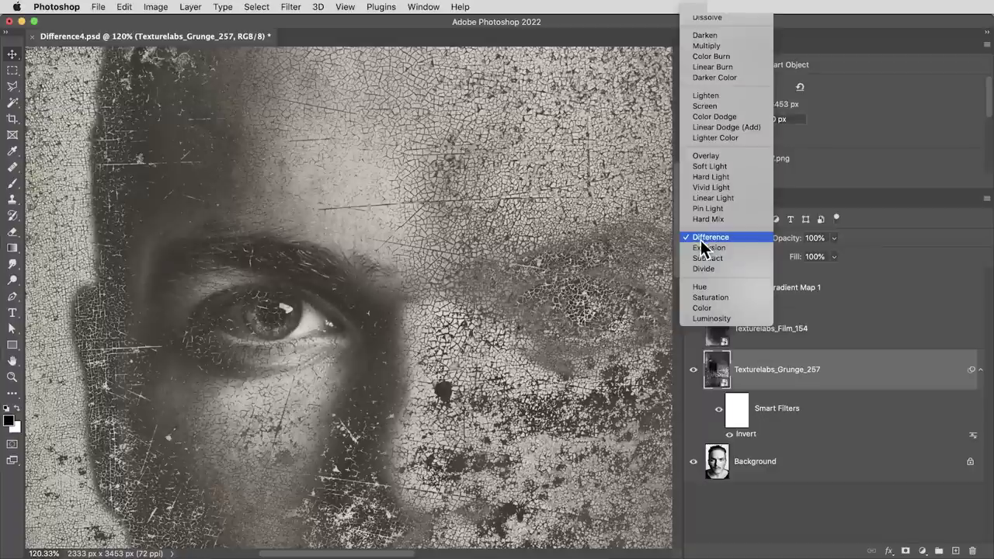
pyautogui.click(701, 239)
pyautogui.moveTo(526, 300); pyautogui.dragTo(473, 304)
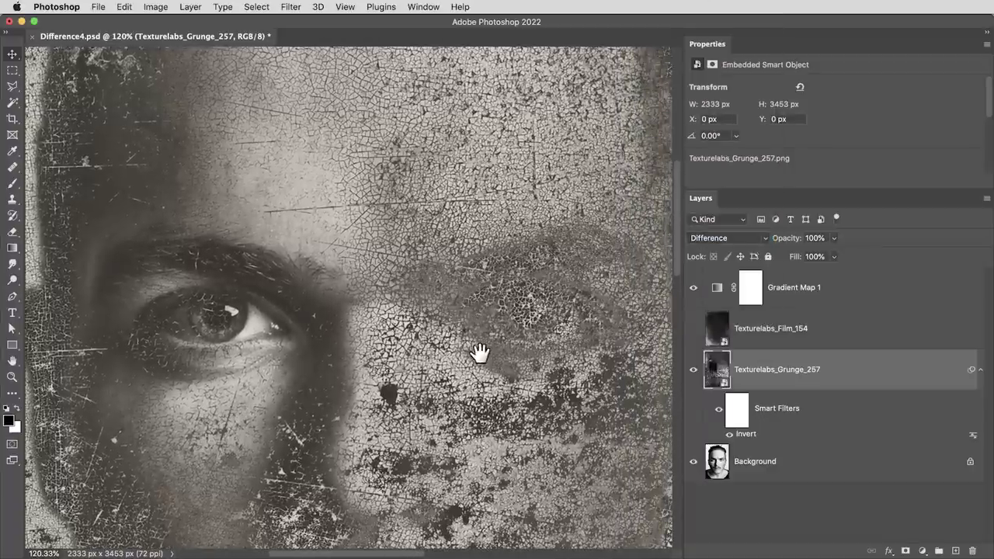
# Lower the grunge layer's Fill to 63% and pan across the face.
pyautogui.moveTo(478, 353); pyautogui.dragTo(463, 317)
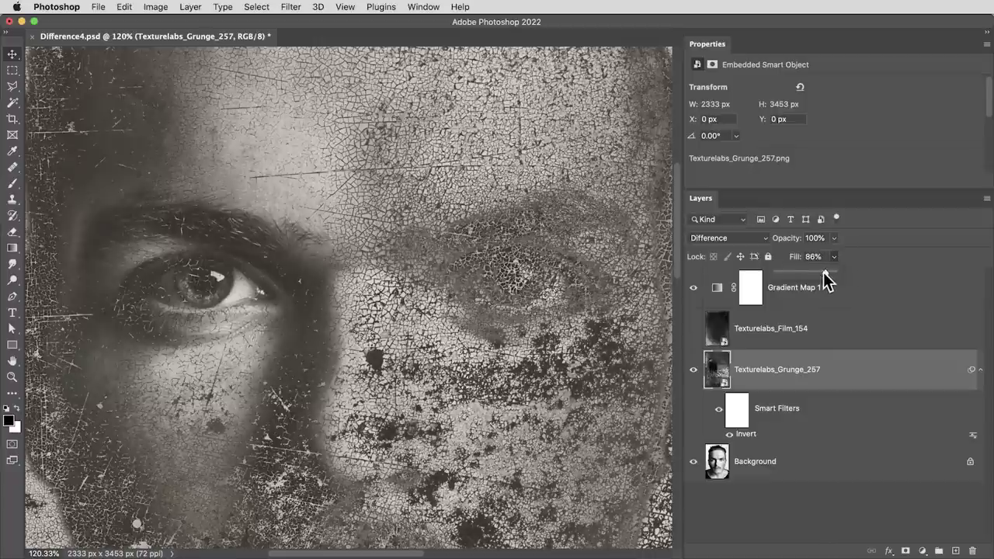
pyautogui.moveTo(825, 281); pyautogui.dragTo(816, 280)
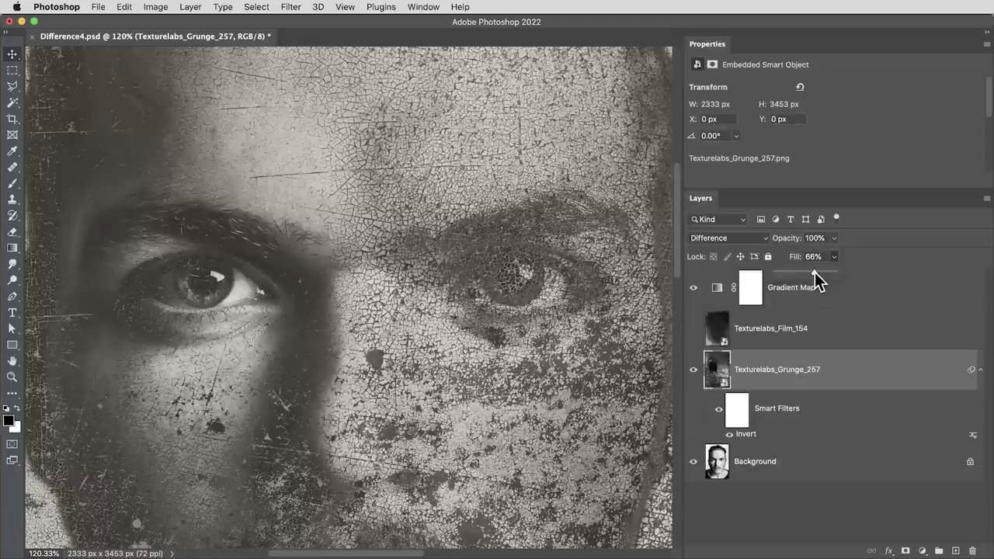
pyautogui.click(877, 264)
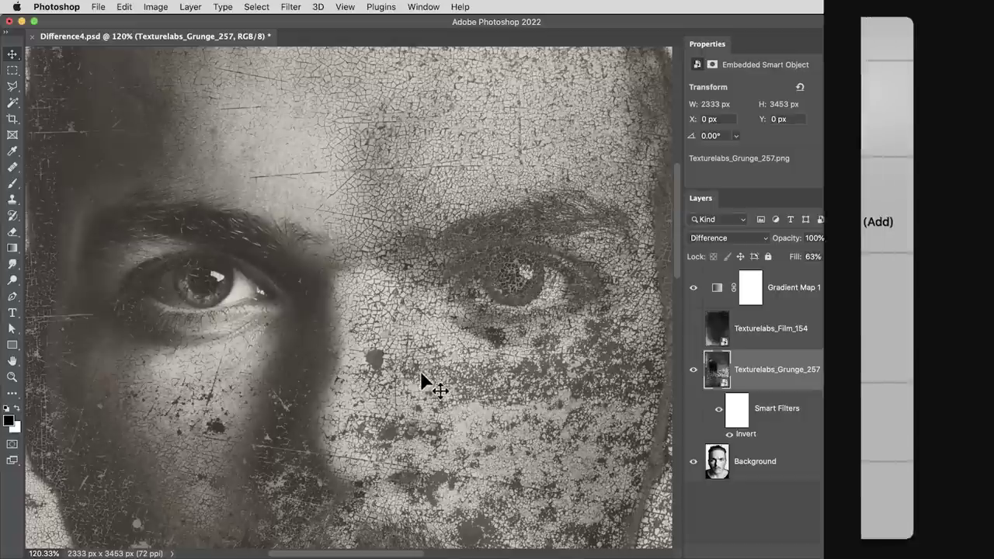
pyautogui.keyDown('alt'); pyautogui.click(458, 389); pyautogui.keyUp('alt')
pyautogui.moveTo(473, 393); pyautogui.dragTo(497, 390)
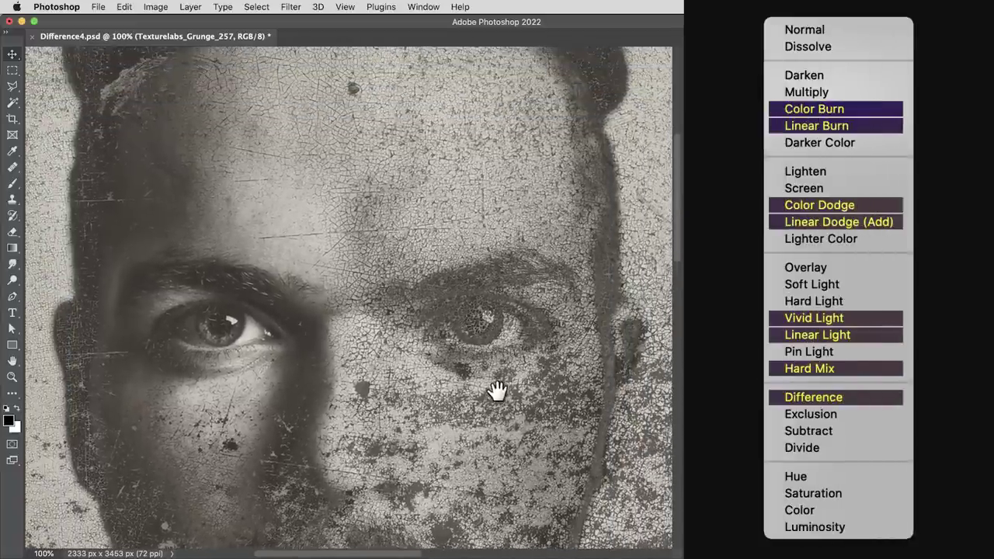
pyautogui.moveTo(523, 433); pyautogui.dragTo(515, 362)
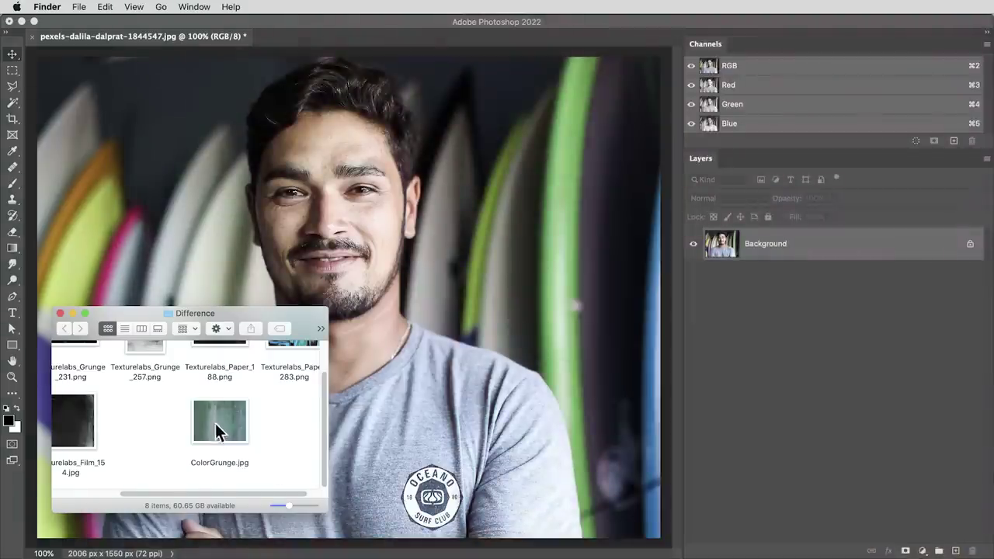
# Place ColorGrunge.jpg over the surf portrait and blend it in Difference mode.
pyautogui.moveTo(218, 430); pyautogui.dragTo(383, 358)
pyautogui.press('Return')
pyautogui.click(734, 200)
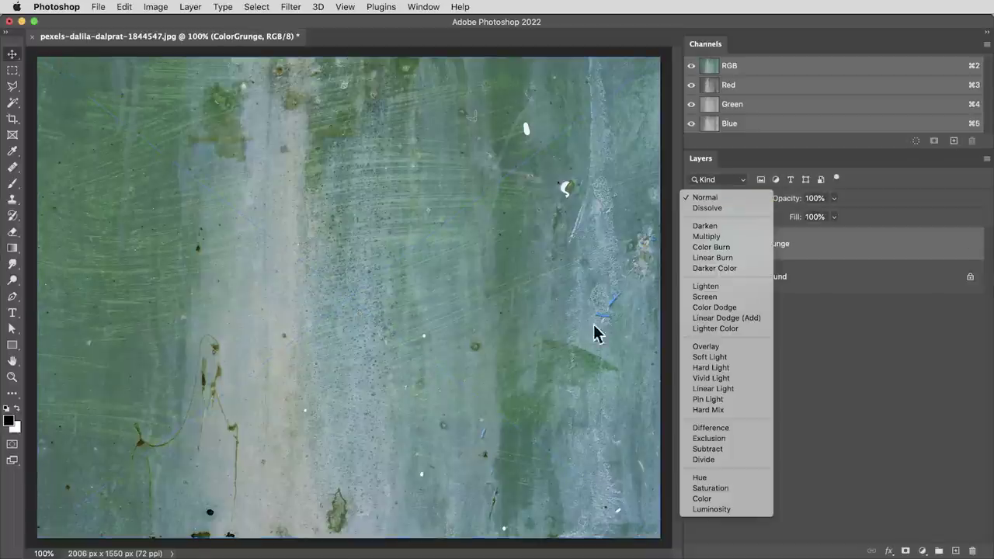
pyautogui.click(703, 429)
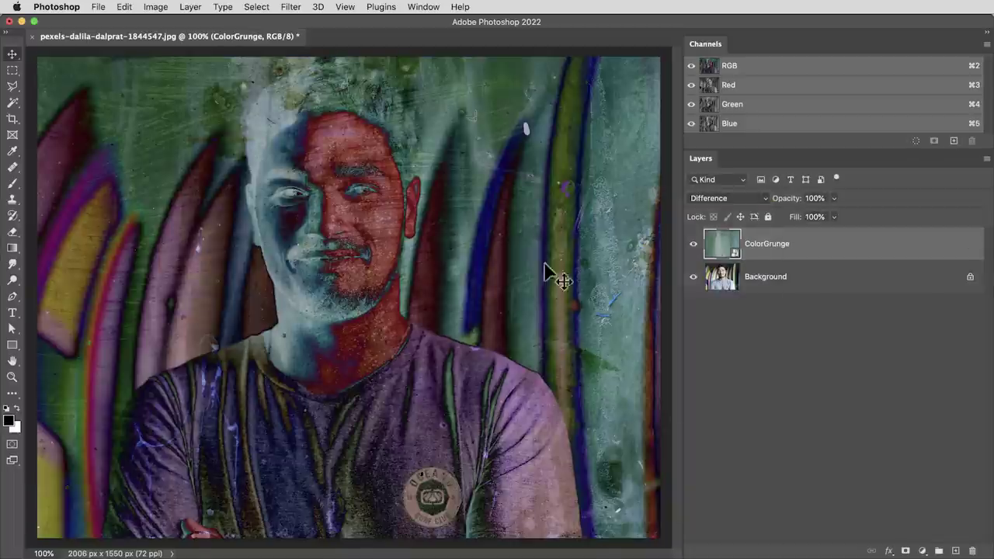
# Check the Red, Green and Blue channels, then toggle ColorGrunge to compare with the original.
pyautogui.click(774, 87)
pyautogui.click(758, 105)
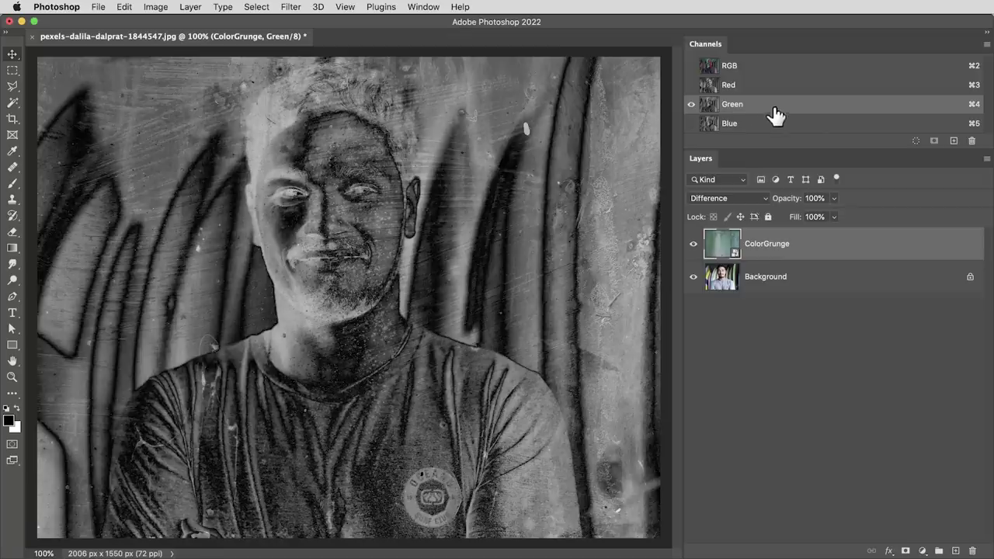
pyautogui.click(748, 128)
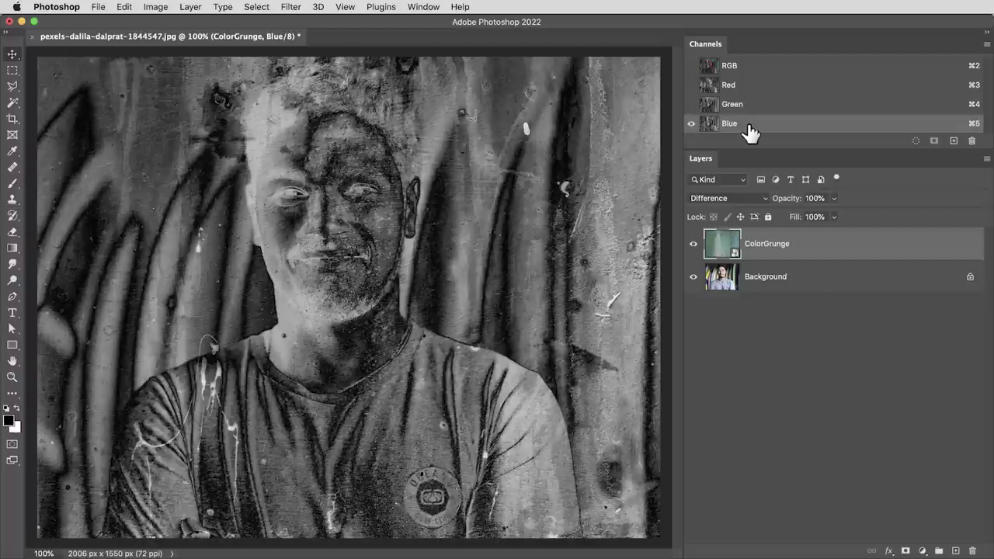
pyautogui.click(753, 70)
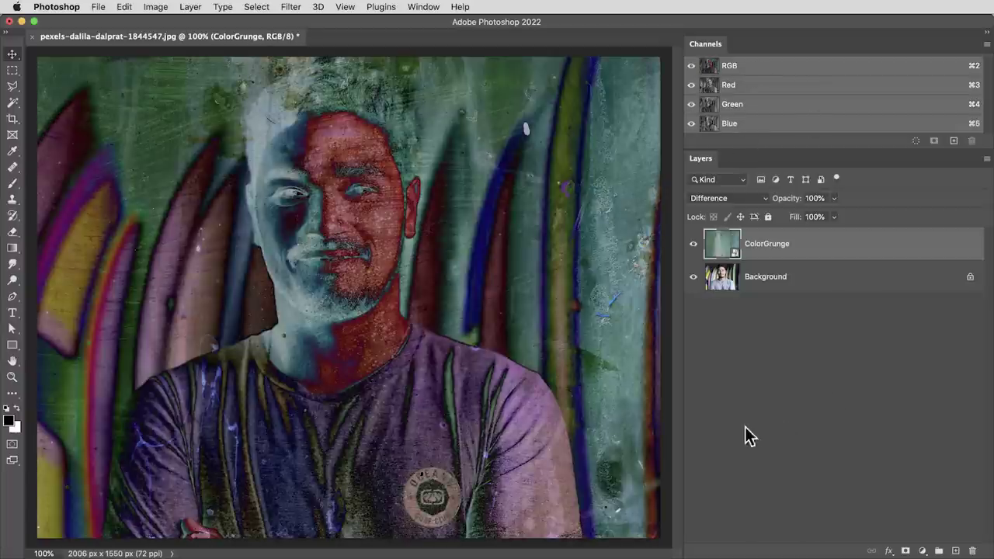
pyautogui.click(694, 245)
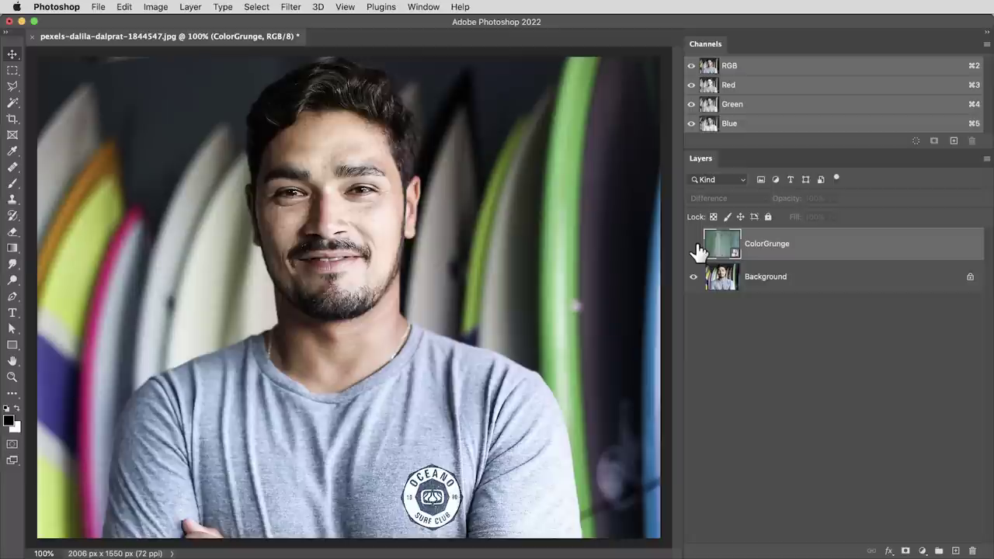
pyautogui.click(695, 245)
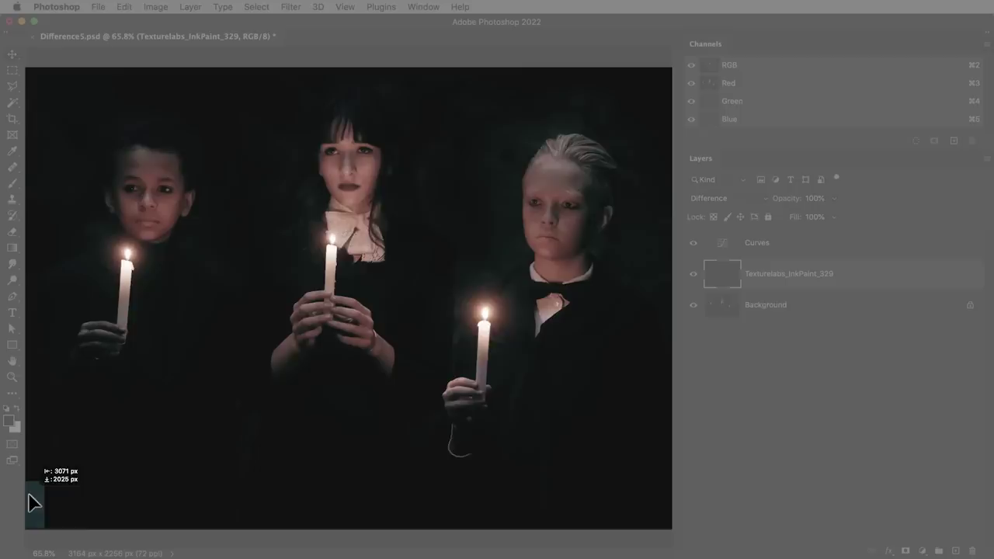
# Drag the Texturelabs_InkPaint_329 layer so it covers the whole candle photo.
pyautogui.moveTo(34, 504); pyautogui.dragTo(659, 91)
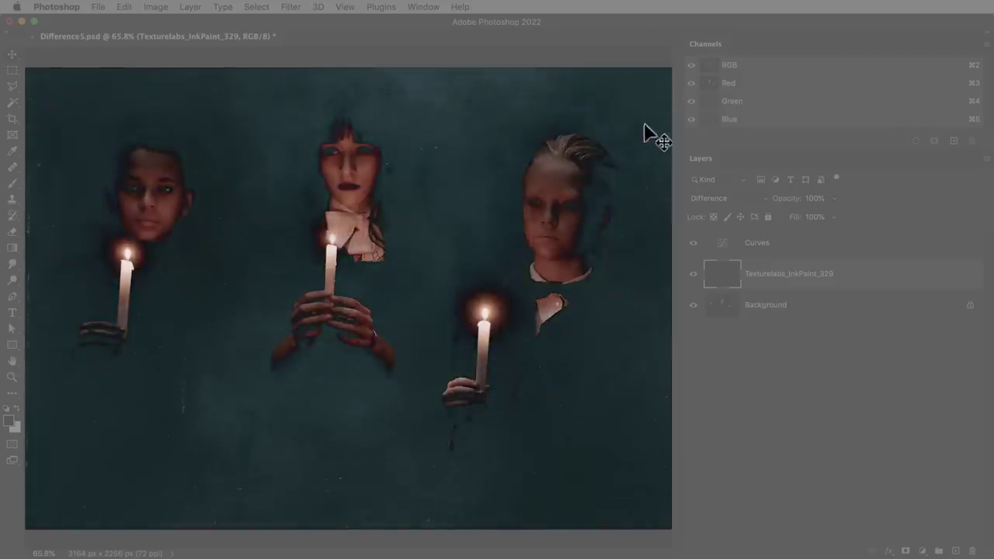
pyautogui.moveTo(451, 222); pyautogui.dragTo(411, 273)
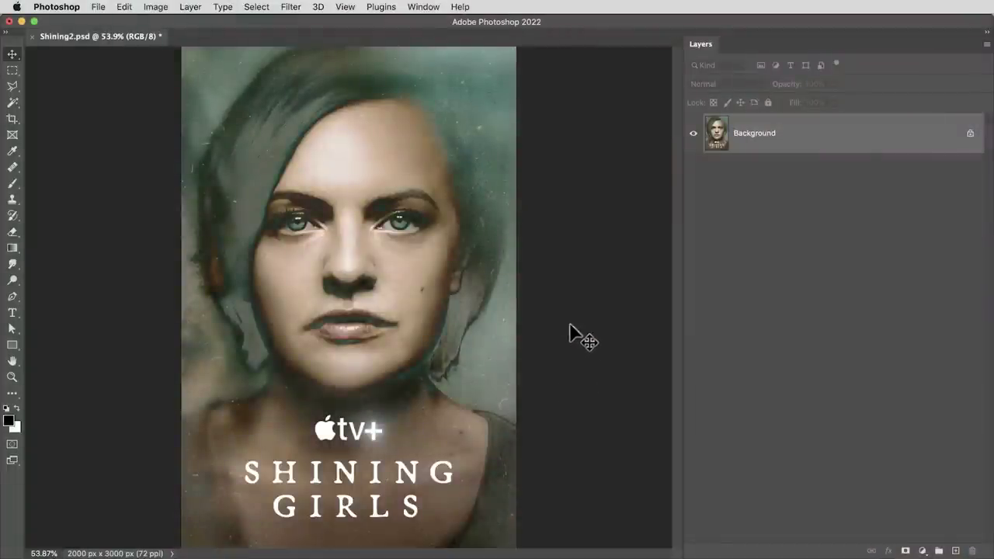
# Zoom in on the poster's face and pan down to the nose and mouth.
pyautogui.press('z')
pyautogui.moveTo(320, 268); pyautogui.dragTo(360, 298)
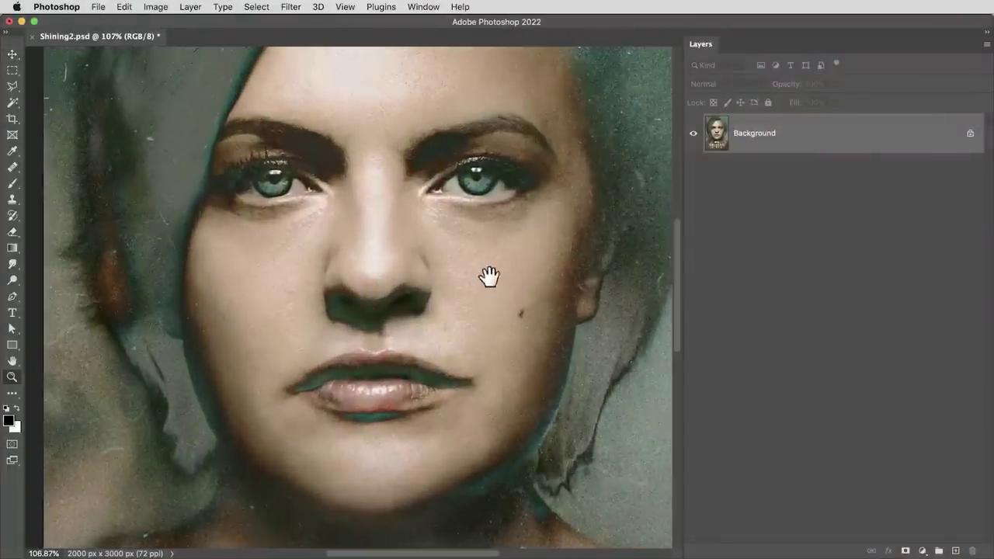
pyautogui.moveTo(488, 277); pyautogui.dragTo(466, 311)
pyautogui.moveTo(551, 344); pyautogui.dragTo(544, 375)
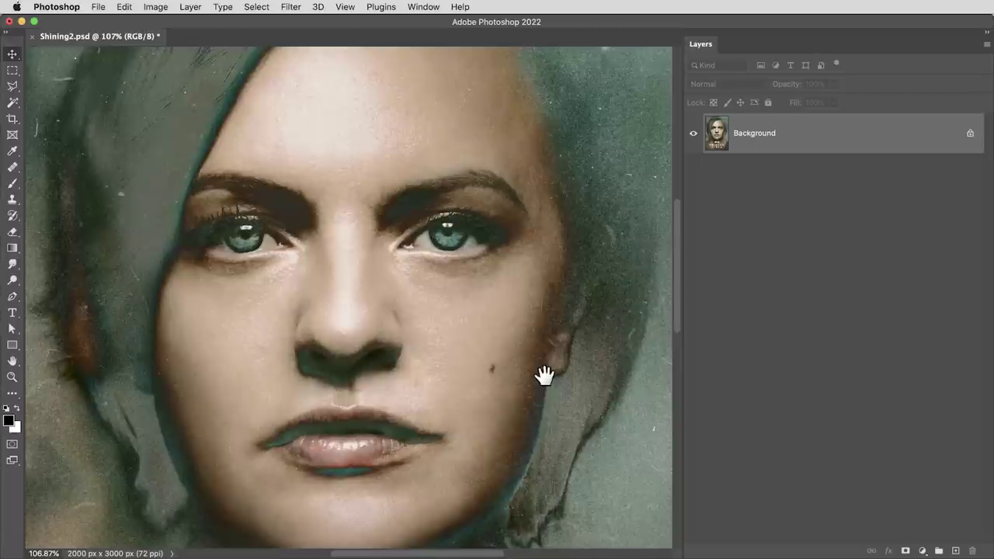
pyautogui.moveTo(398, 320); pyautogui.dragTo(431, 348)
# View the poster at 100%, then slide Difference6's left face photo upward.
pyautogui.press('v')
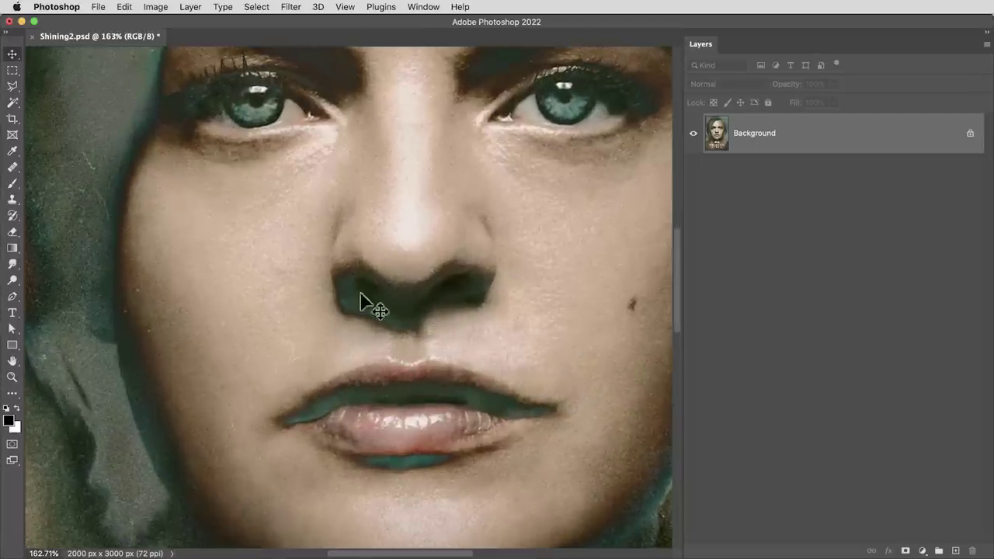
pyautogui.press('super+1')
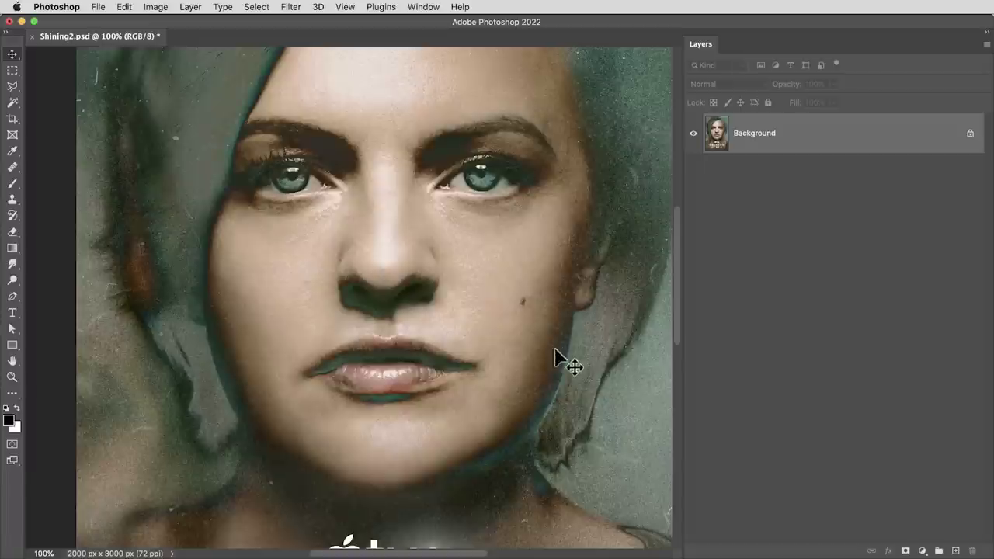
pyautogui.moveTo(568, 362); pyautogui.dragTo(520, 388)
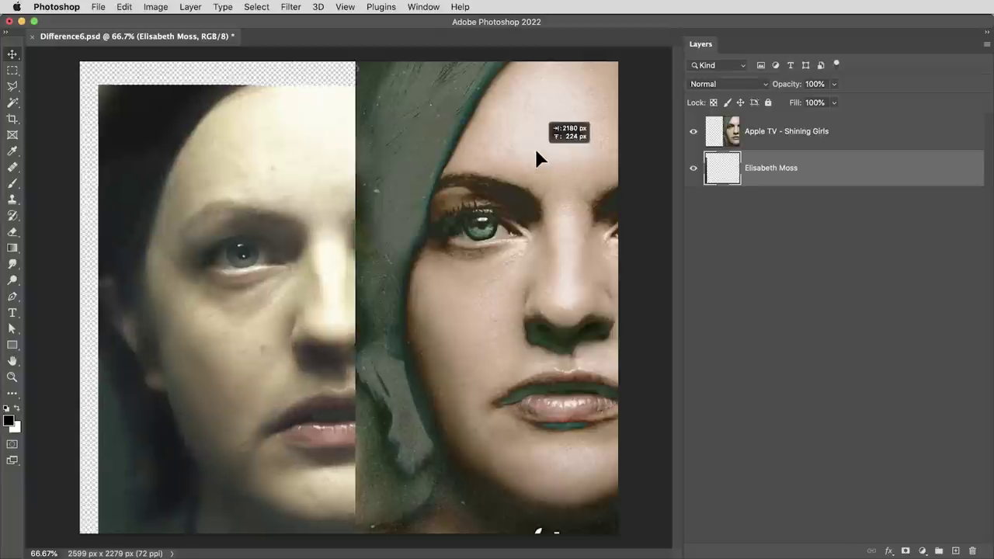
pyautogui.moveTo(534, 147); pyautogui.dragTo(521, 139)
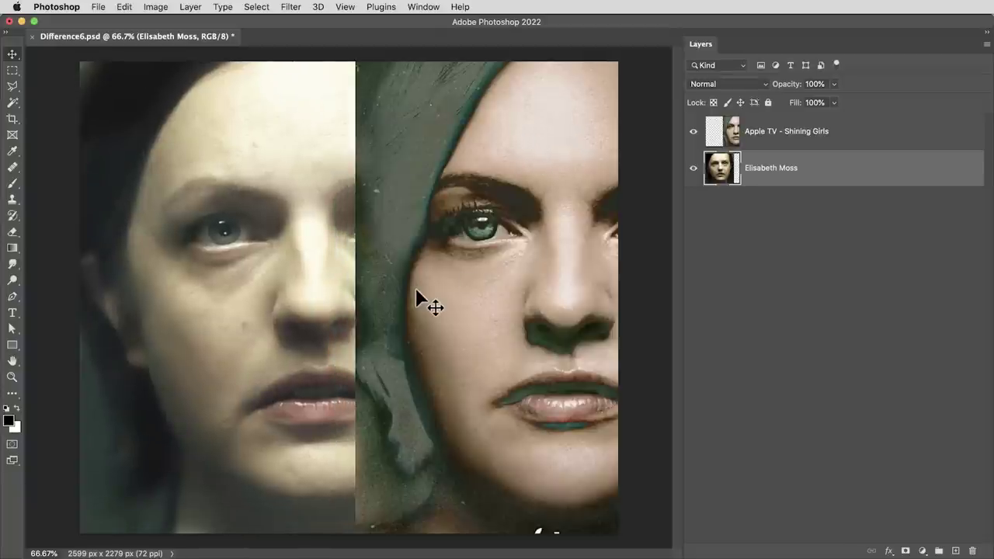
# Place Texturelabs_Film_154.jpg over the left face photo in Difference mode and nudge it left.
pyautogui.press('super+Tab')
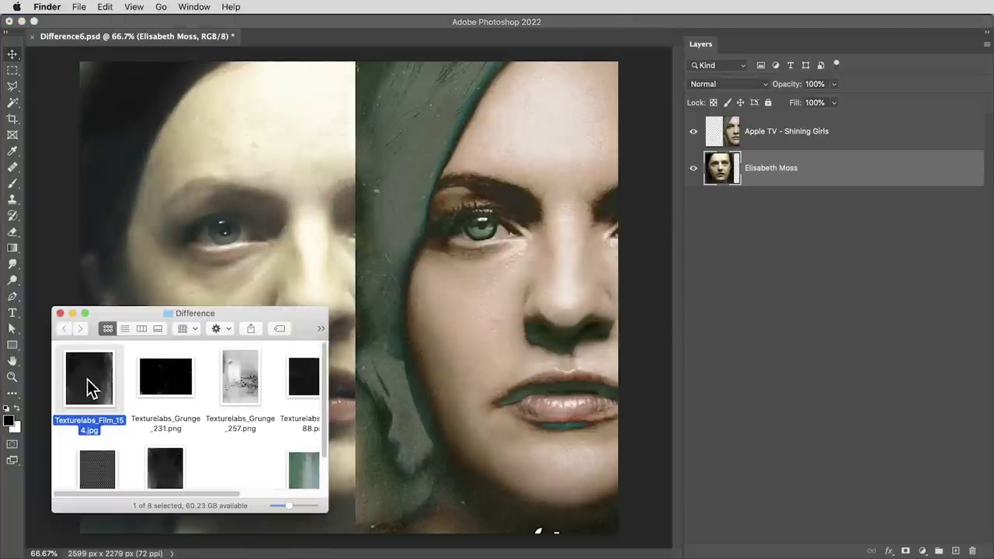
pyautogui.moveTo(89, 388); pyautogui.dragTo(202, 271)
pyautogui.press('Return')
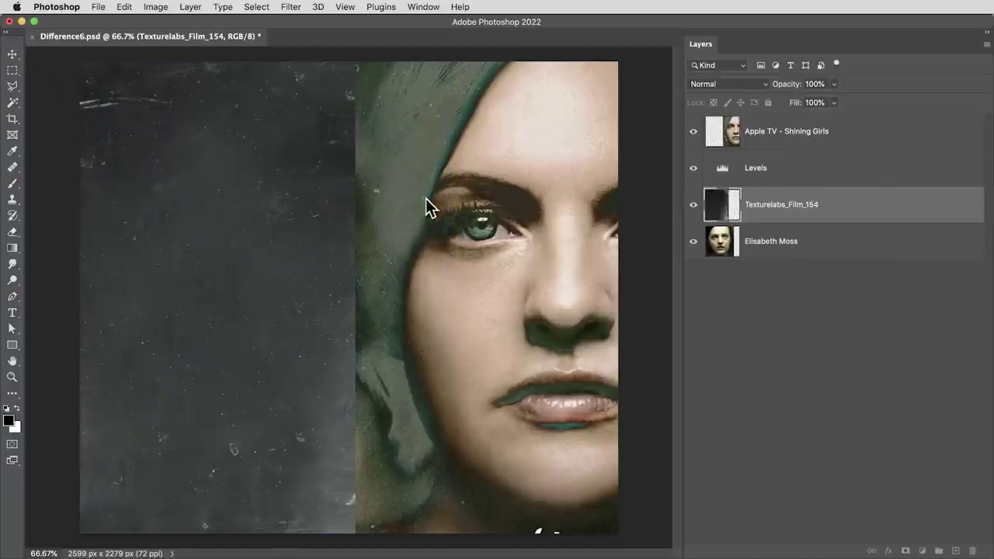
pyautogui.click(738, 84)
pyautogui.click(715, 314)
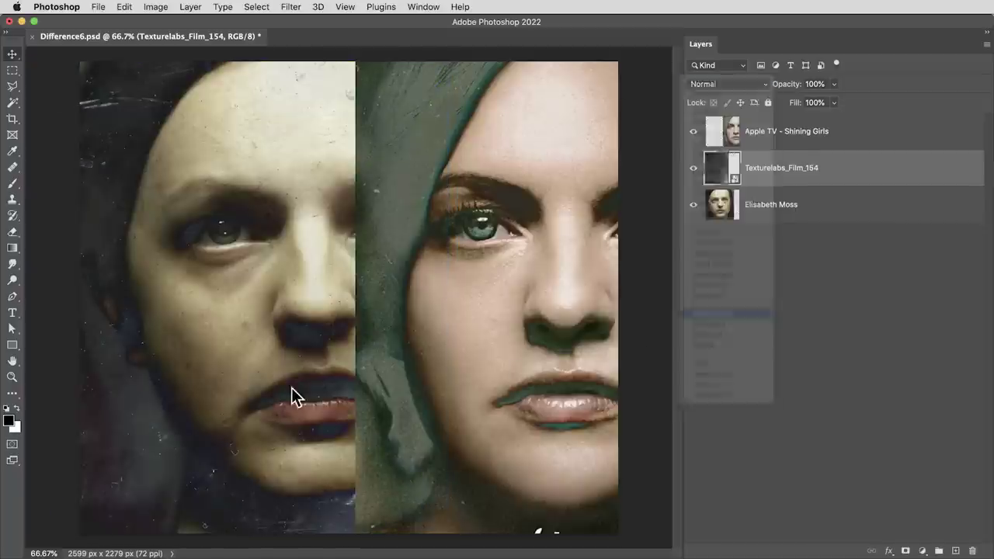
pyautogui.moveTo(293, 396); pyautogui.dragTo(269, 393)
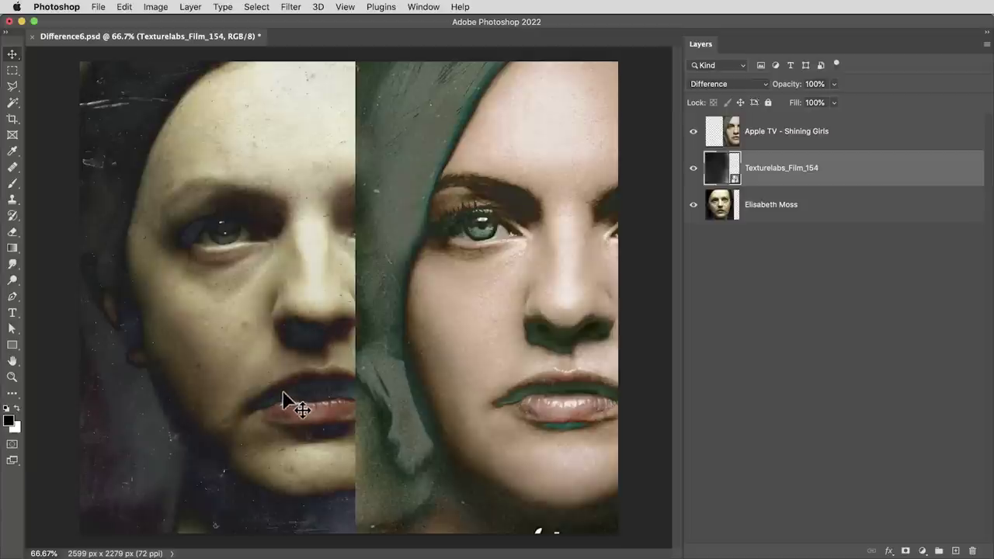
# Colorize the film texture with Hue/Saturation, shifting its hue to teal-green at saturation 25.
pyautogui.press('super+i')
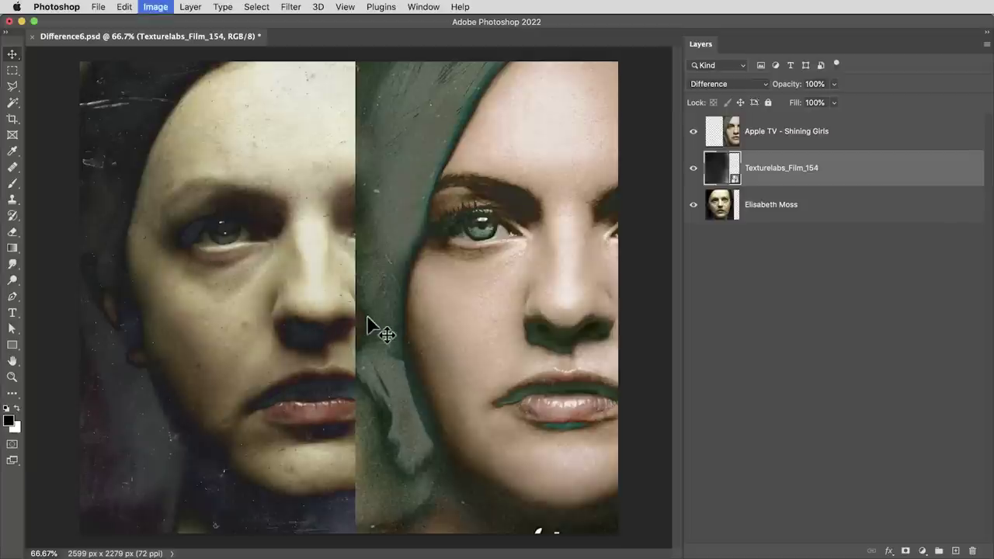
pyautogui.click(840, 445)
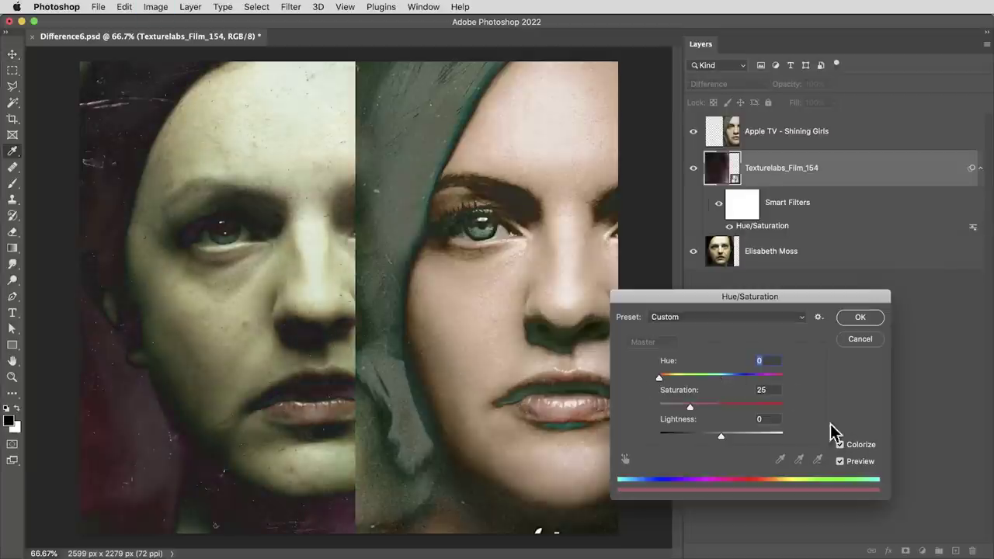
pyautogui.moveTo(699, 377); pyautogui.dragTo(713, 378)
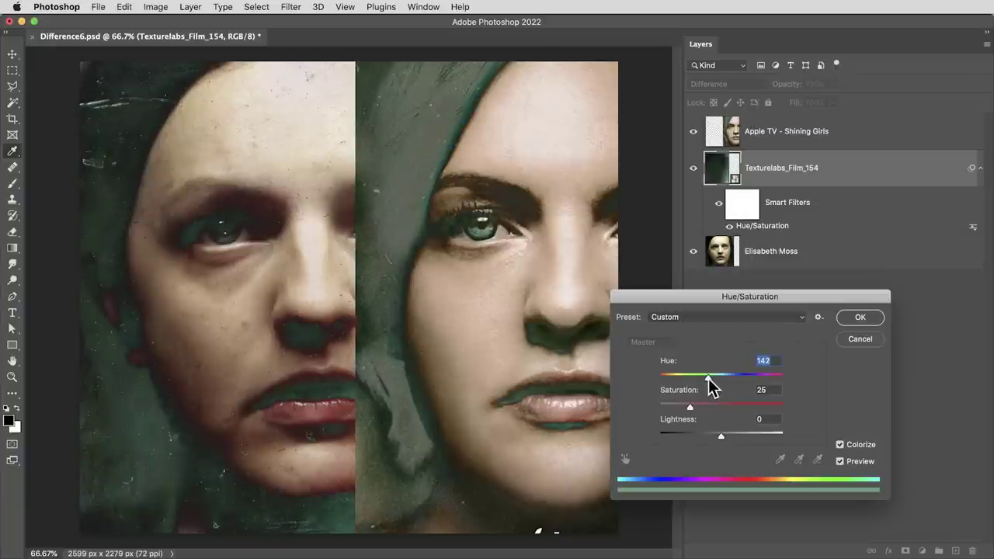
pyautogui.press('Return')
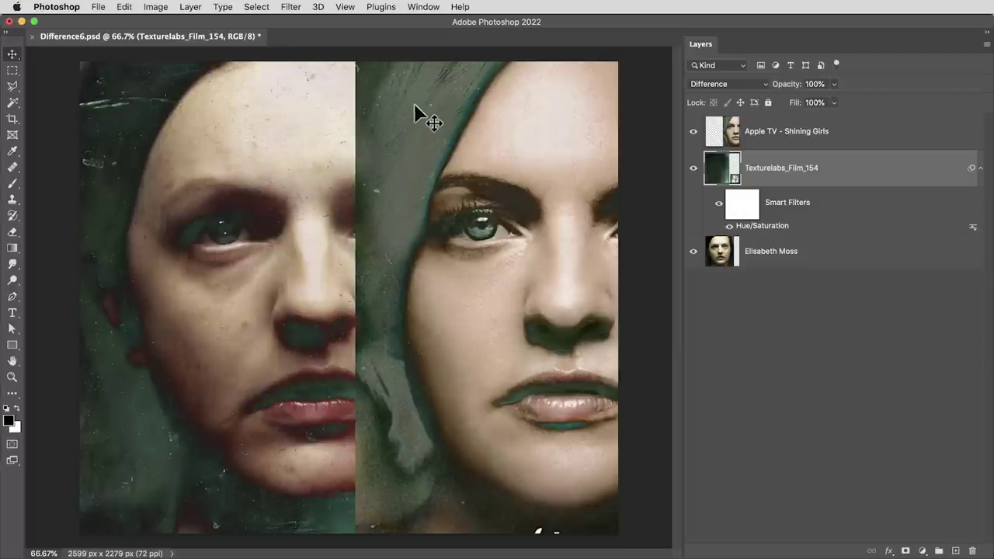
# Toggle layer visibility to compare the face photo, film texture and ink-paint candle layers.
pyautogui.keyDown('alt'); pyautogui.click(694, 252); pyautogui.keyUp('alt')
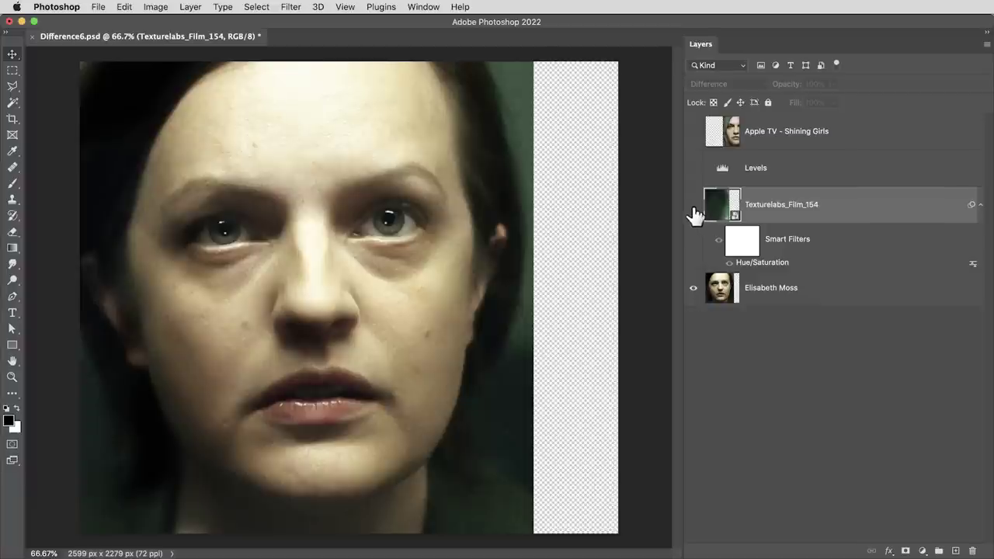
pyautogui.keyDown('alt'); pyautogui.click(694, 206); pyautogui.keyUp('alt')
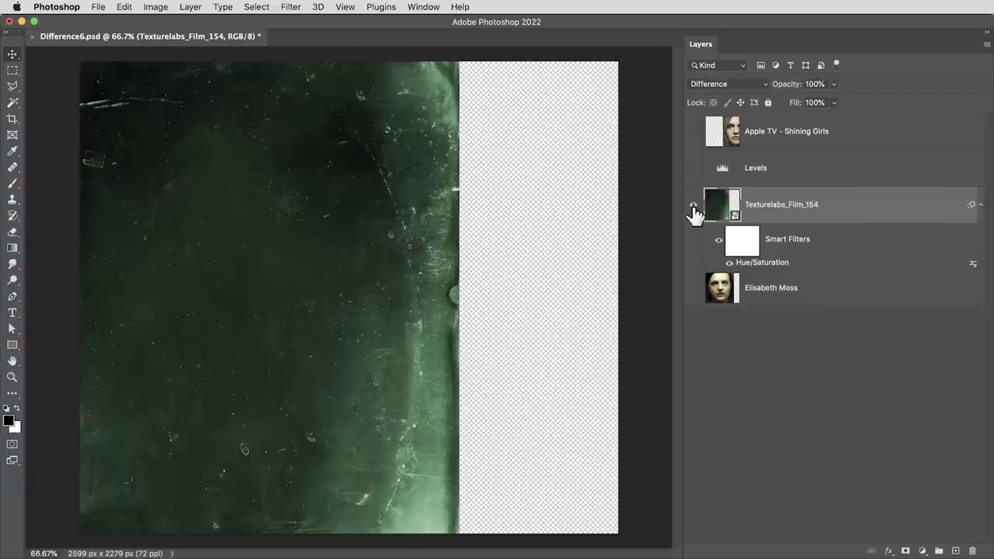
pyautogui.keyDown('alt'); pyautogui.click(694, 206); pyautogui.keyUp('alt')
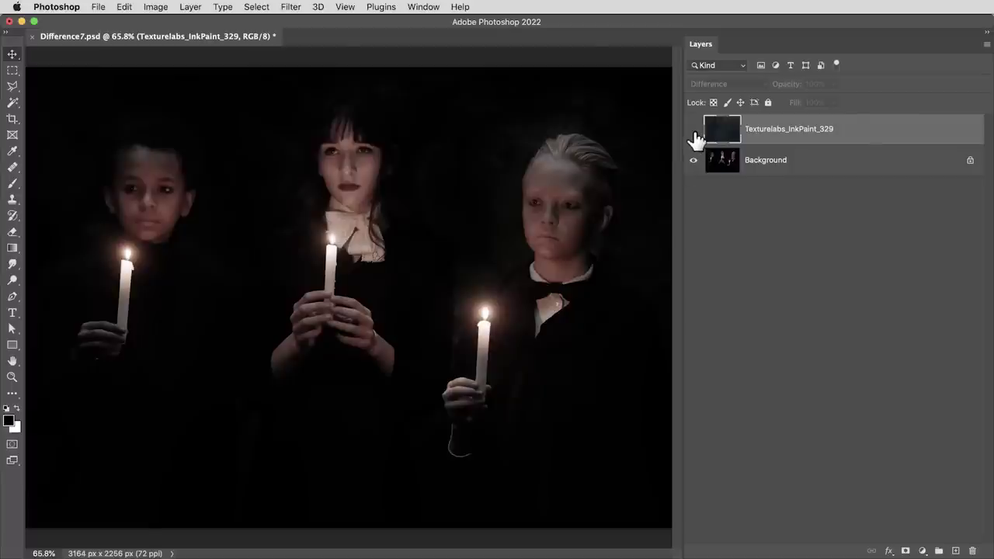
pyautogui.keyDown('alt'); pyautogui.click(694, 130); pyautogui.keyUp('alt')
pyautogui.keyDown('alt'); pyautogui.click(694, 131); pyautogui.keyUp('alt')
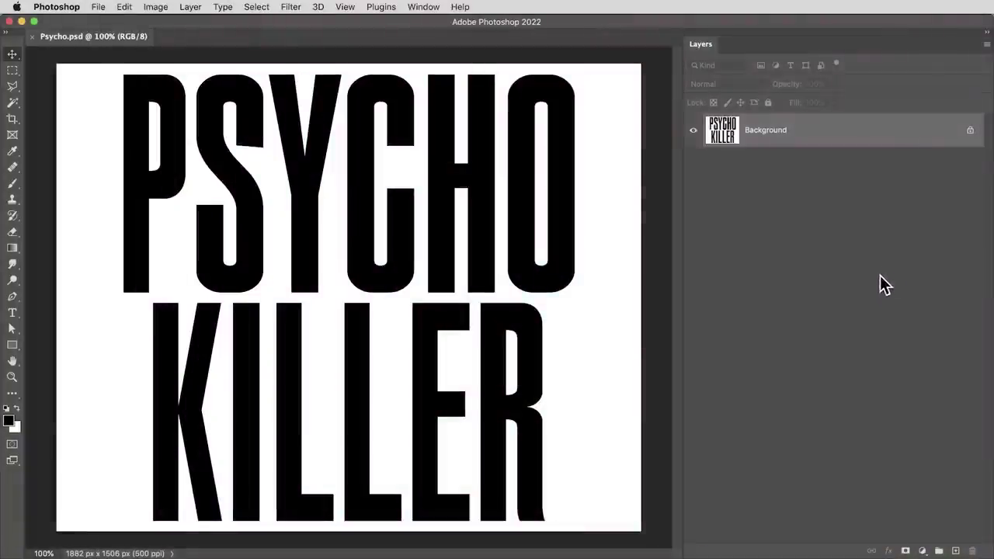
# Drop Texturelabs_Paper_283.png onto the PSYCHO KILLER layout and set its blend mode to Difference.
pyautogui.press('super+Tab')
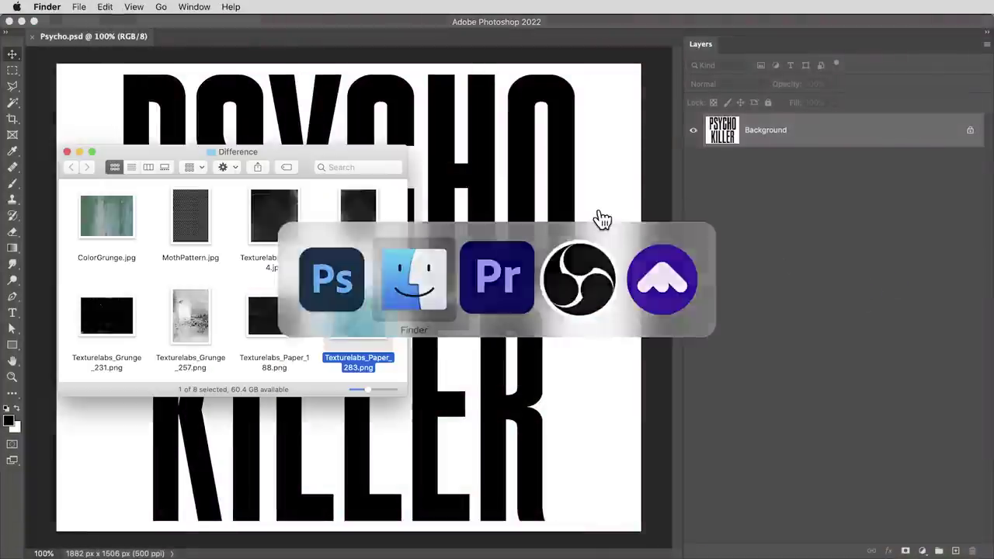
pyautogui.moveTo(358, 315); pyautogui.dragTo(478, 291)
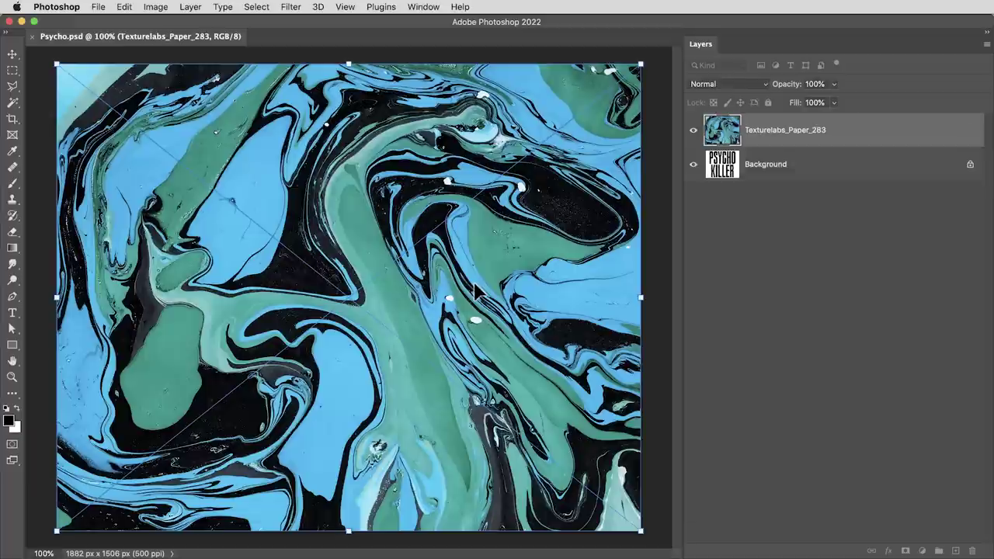
pyautogui.press('Return')
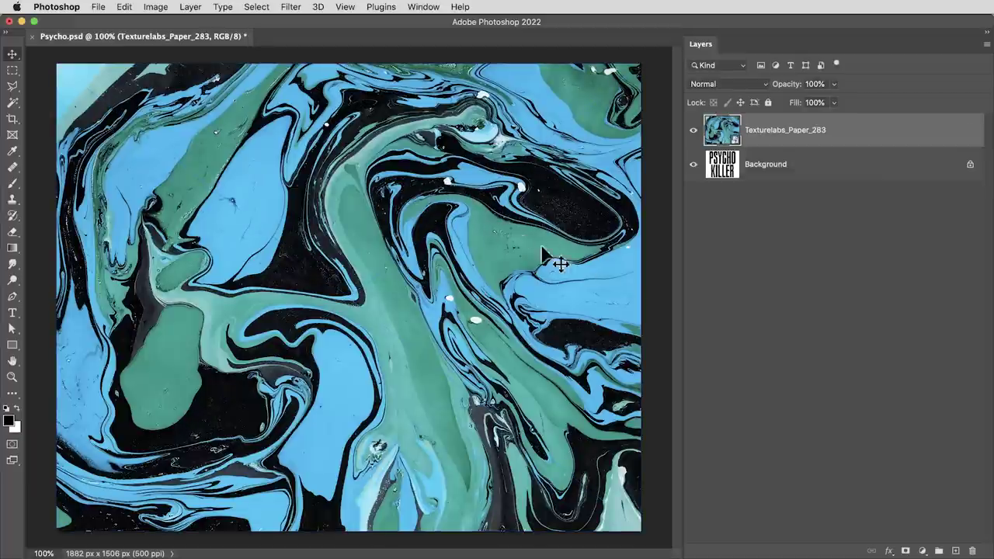
pyautogui.click(716, 86)
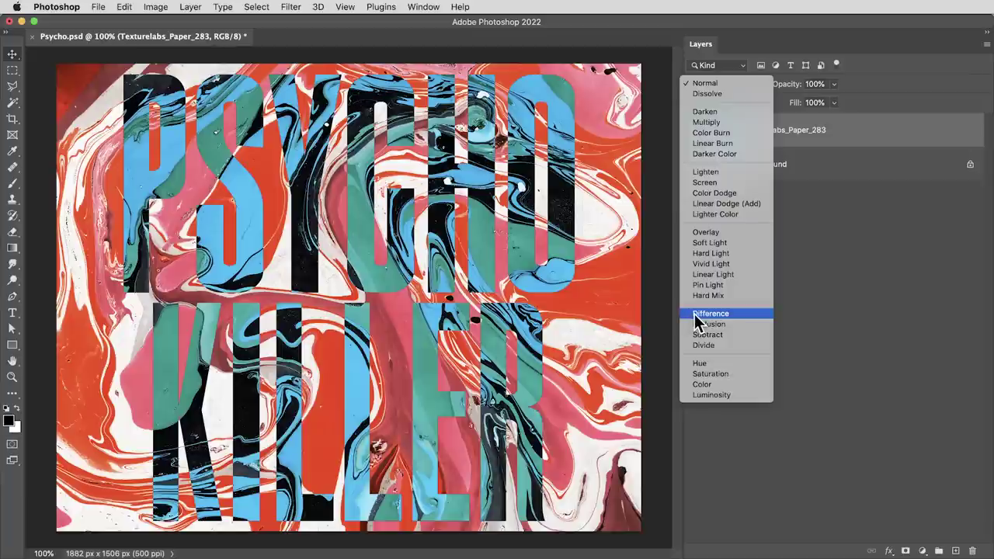
pyautogui.click(710, 313)
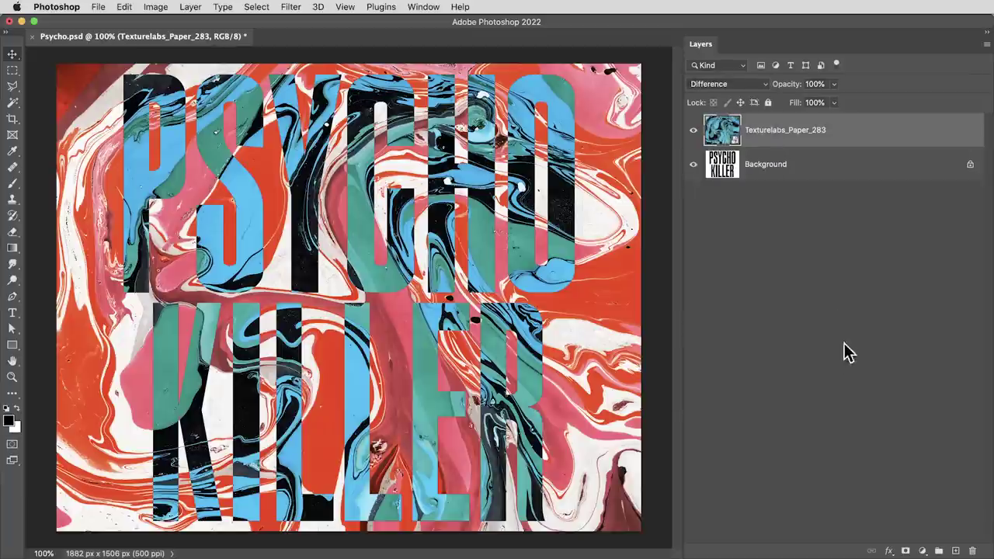